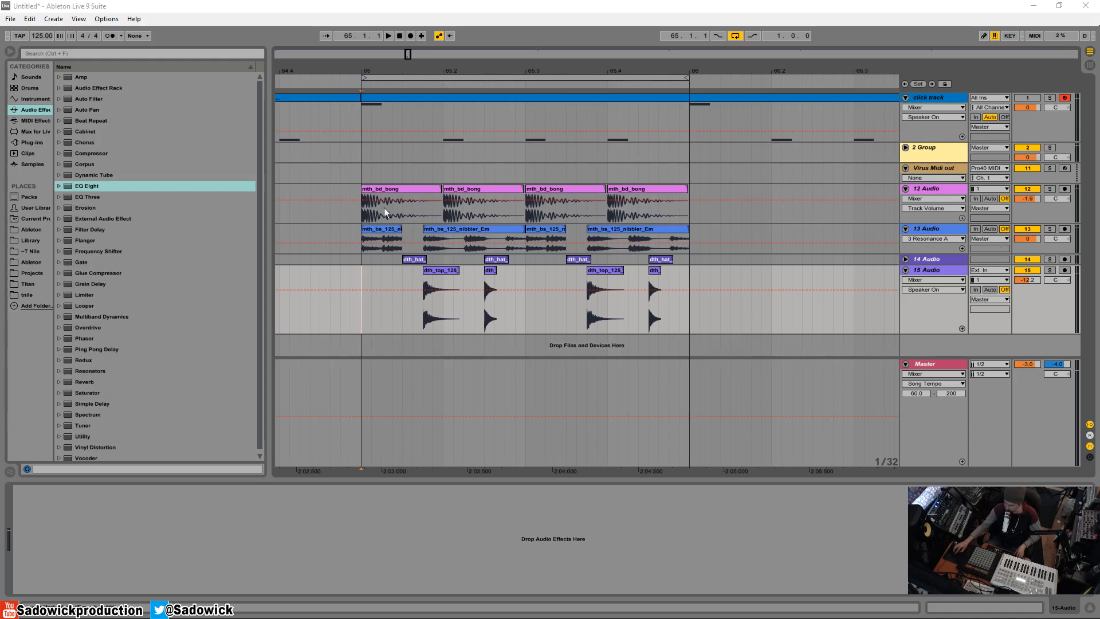
Play the loop from the first mth_bd_bong clip on 12 Audio to hear the full beat, and stop playback
left_click(406, 198)
key("space")
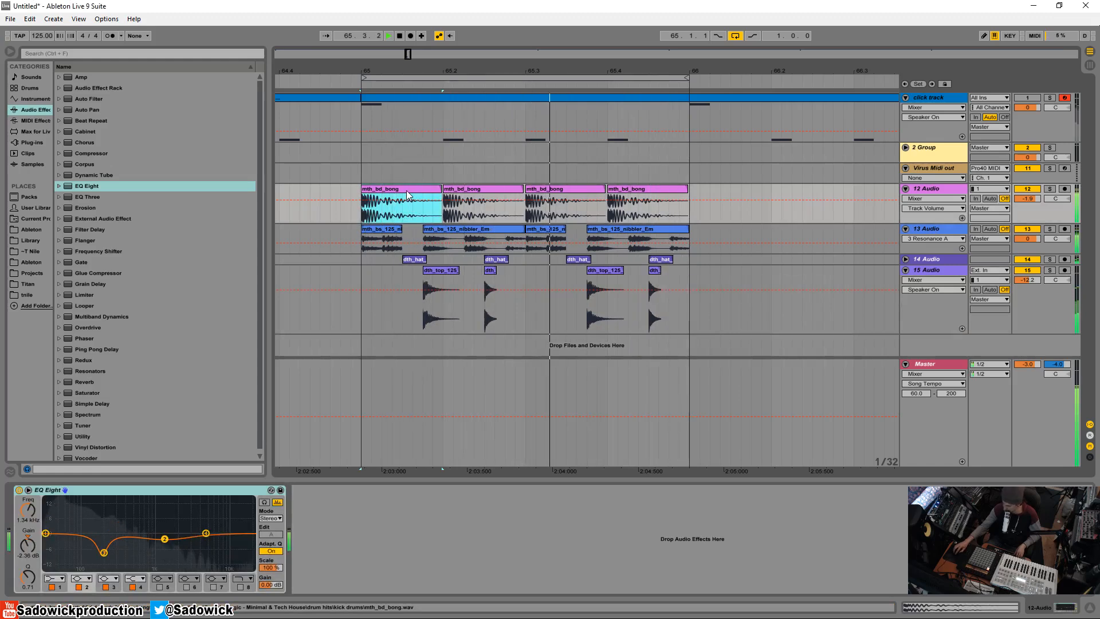
key("space")
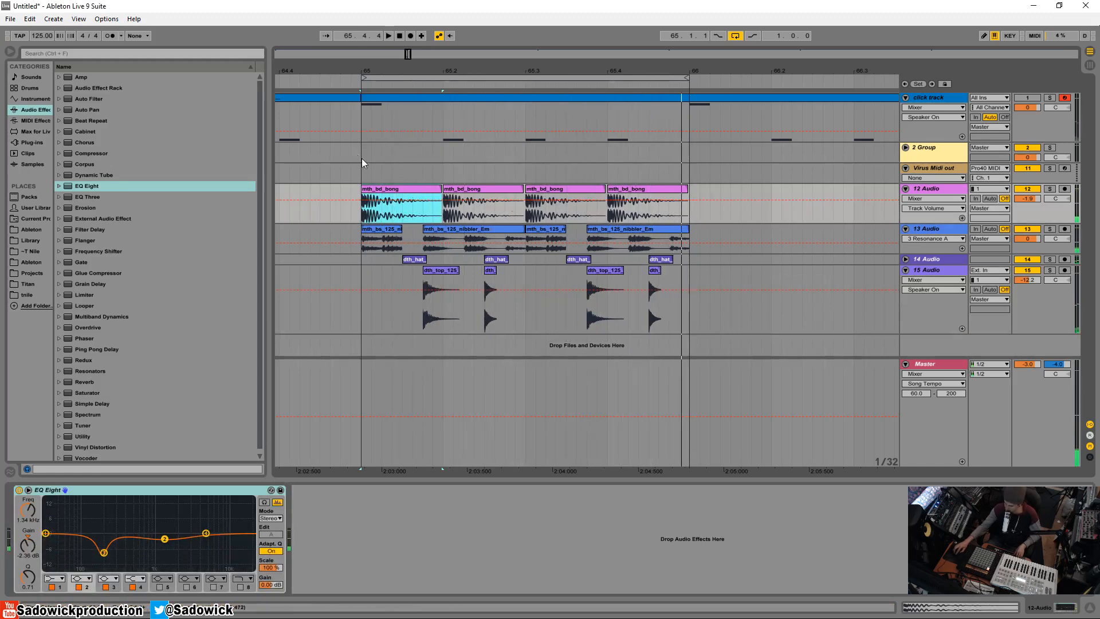
Solo the 15 Audio track, play it from the start of the loop and raise its track volume
left_click(1053, 274)
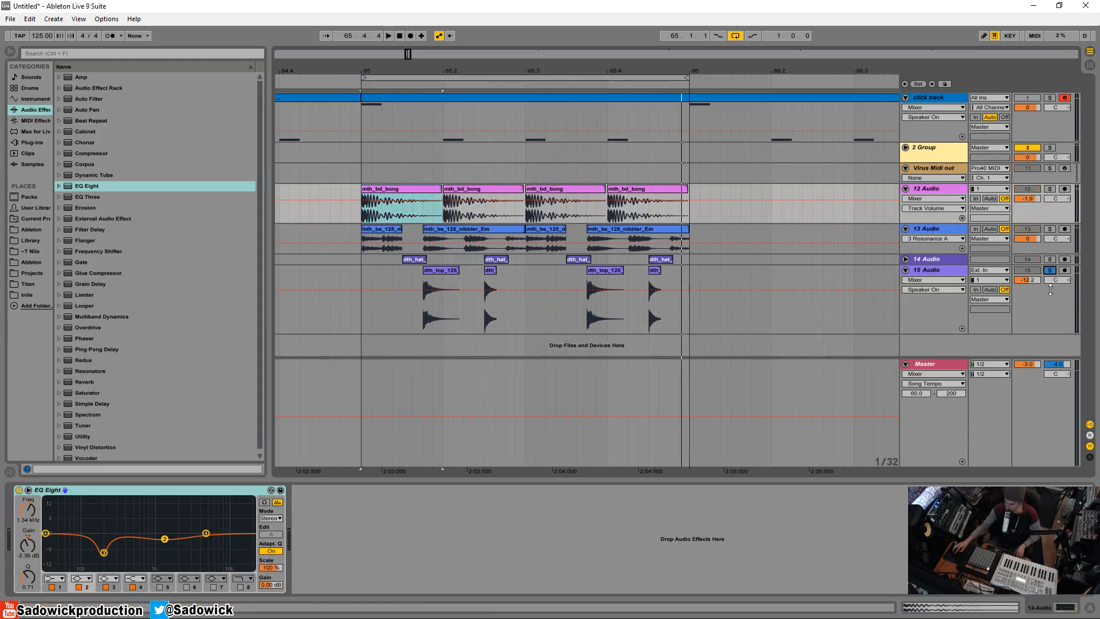
left_click(355, 276)
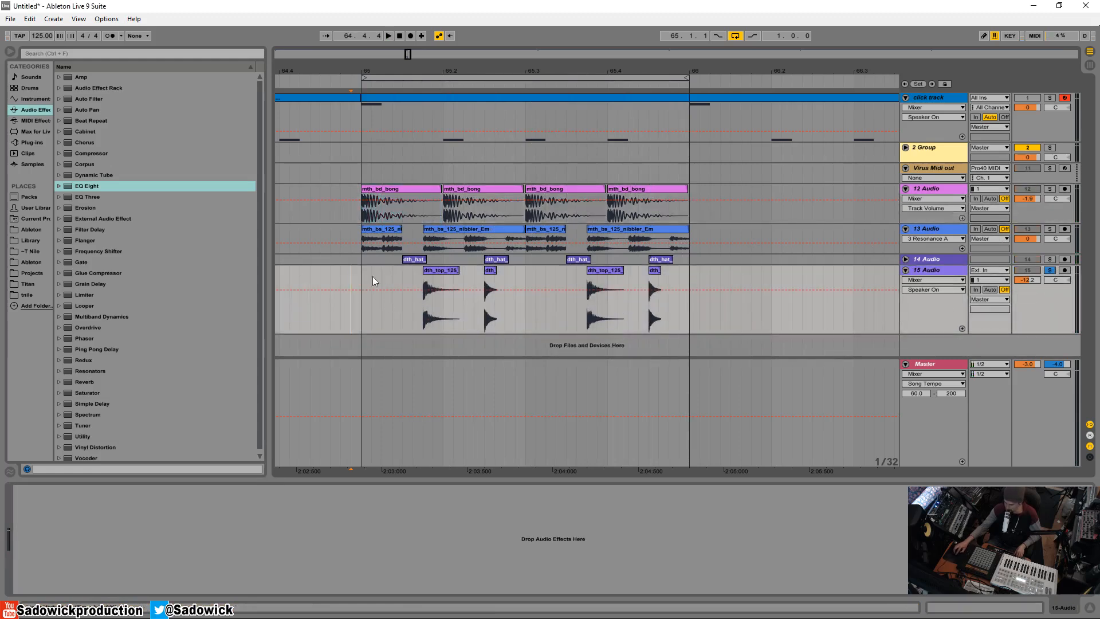
left_click(362, 277)
key("space")
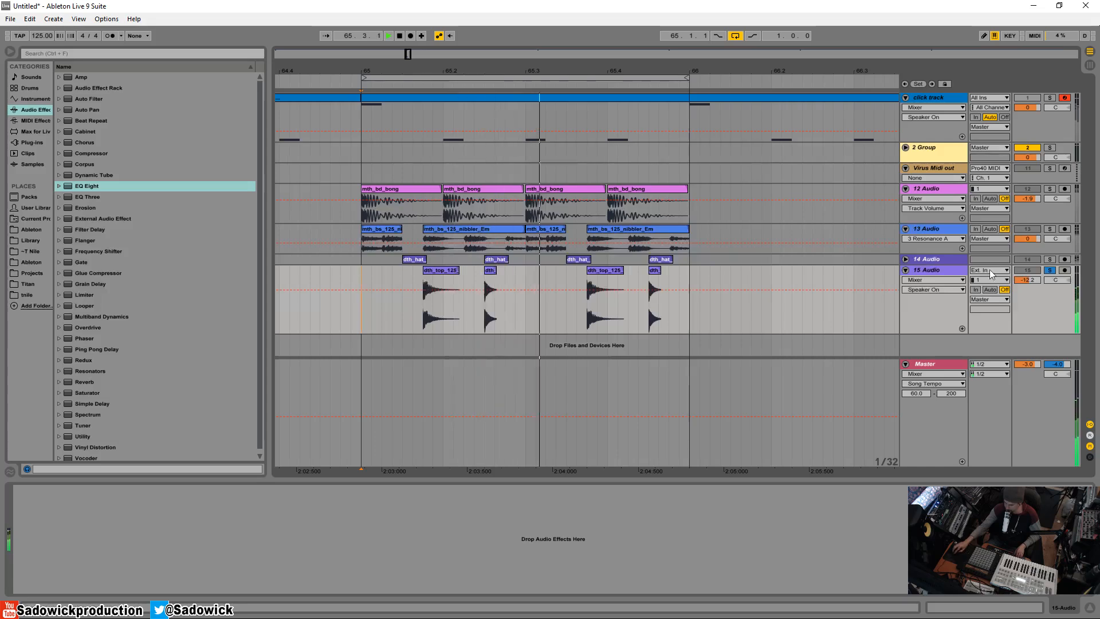
left_click_drag(1027, 280, 1027, 278)
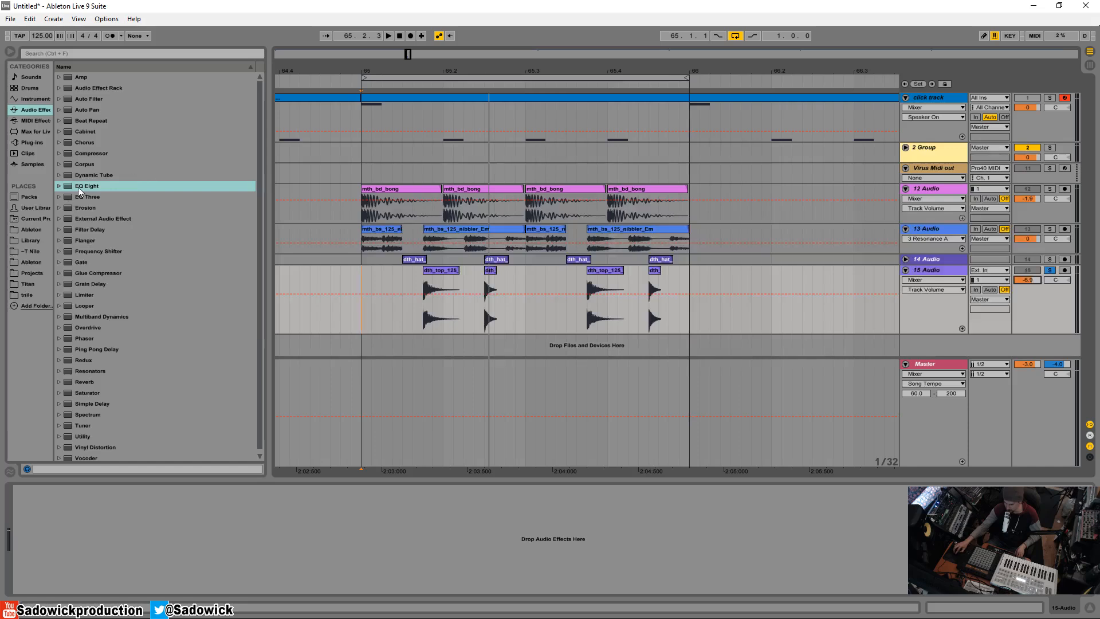
Add EQ Eight to 15 Audio with band 8 enabled as a high cut at about 2.79 kHz, and collapse the device
left_click_drag(78, 187, 149, 484)
key("space")
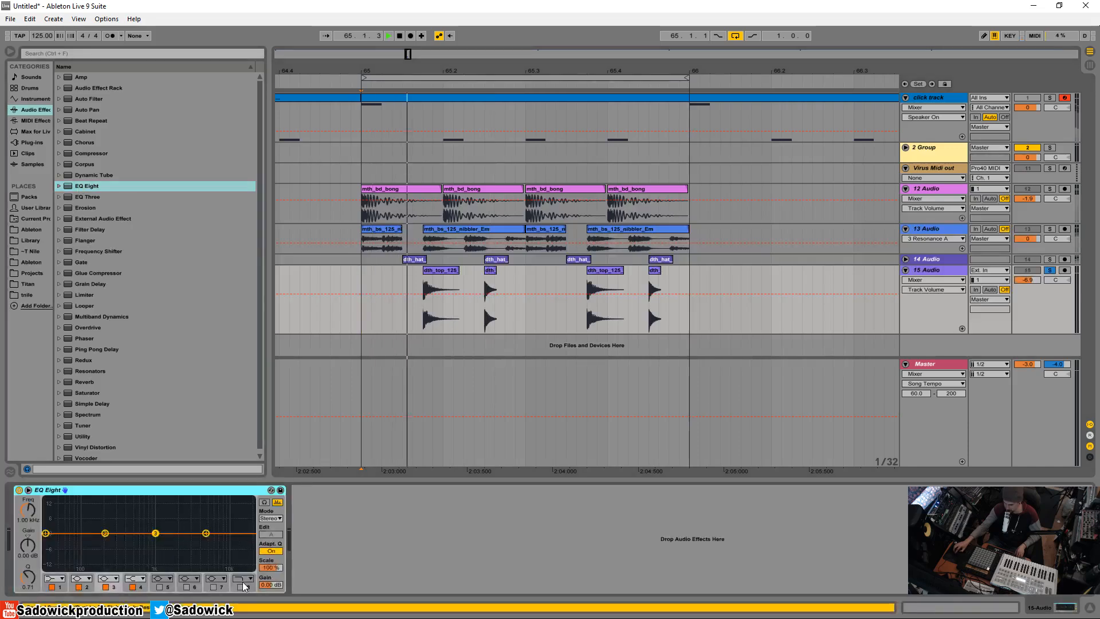
left_click(240, 587)
left_click(243, 578)
left_click(247, 561)
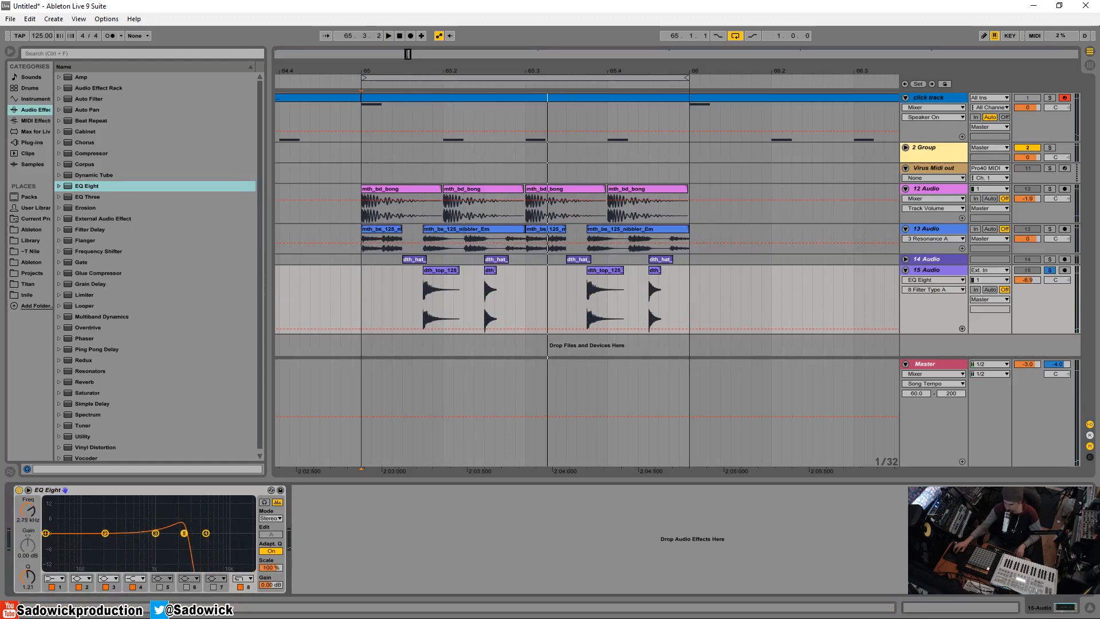
double_click(159, 490)
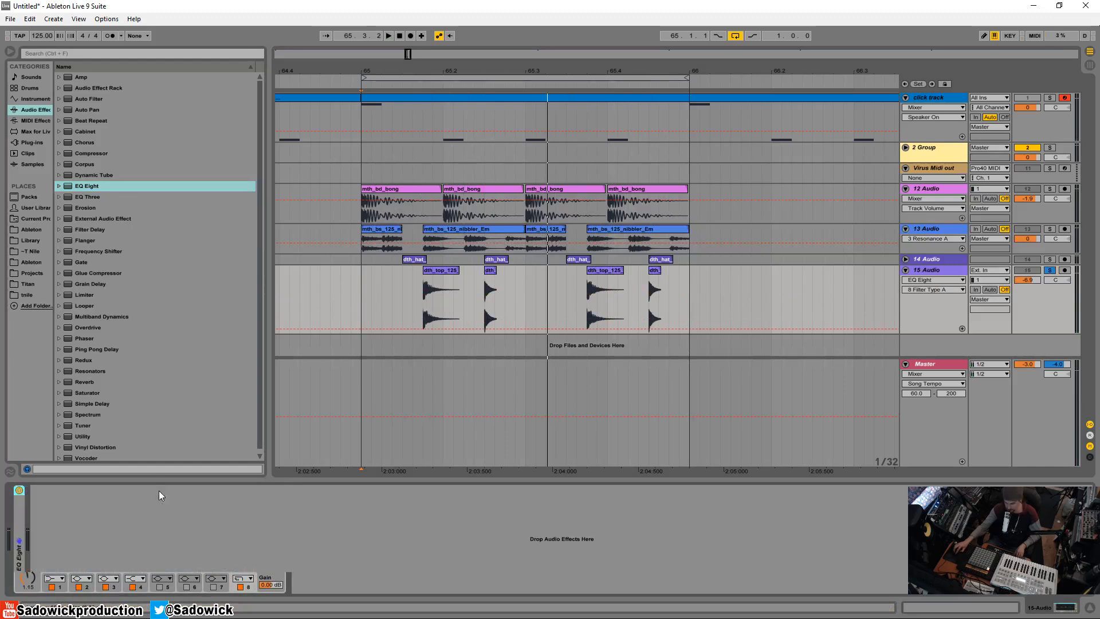
Load the FabFilter Pro-R reverb plug-in after EQ Eight on 15 Audio and open its plug-in window
left_click(33, 142)
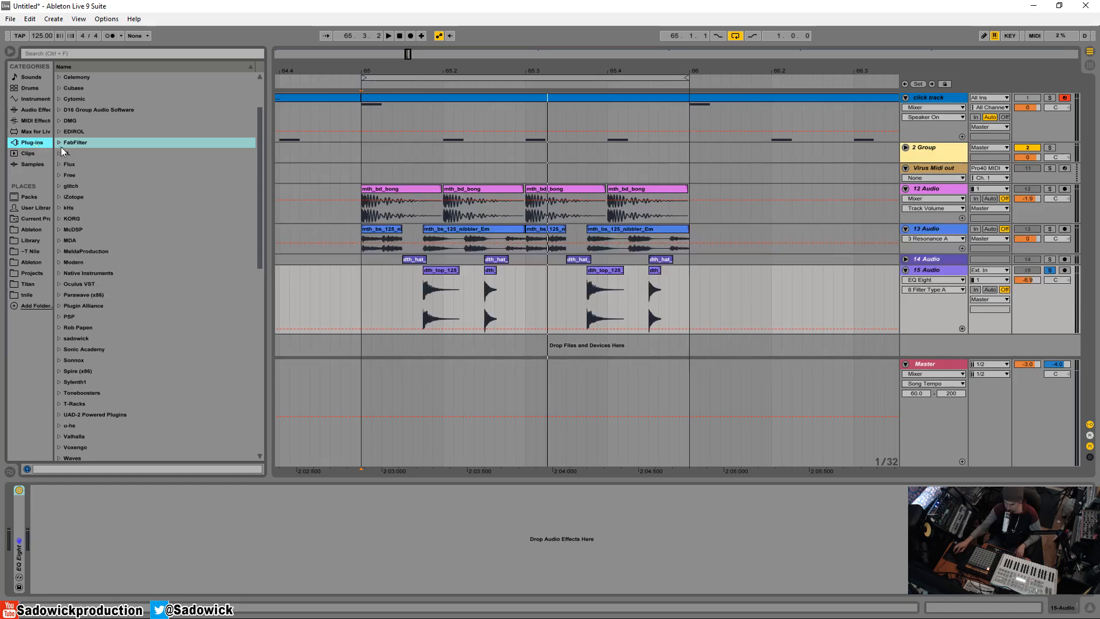
left_click(60, 143)
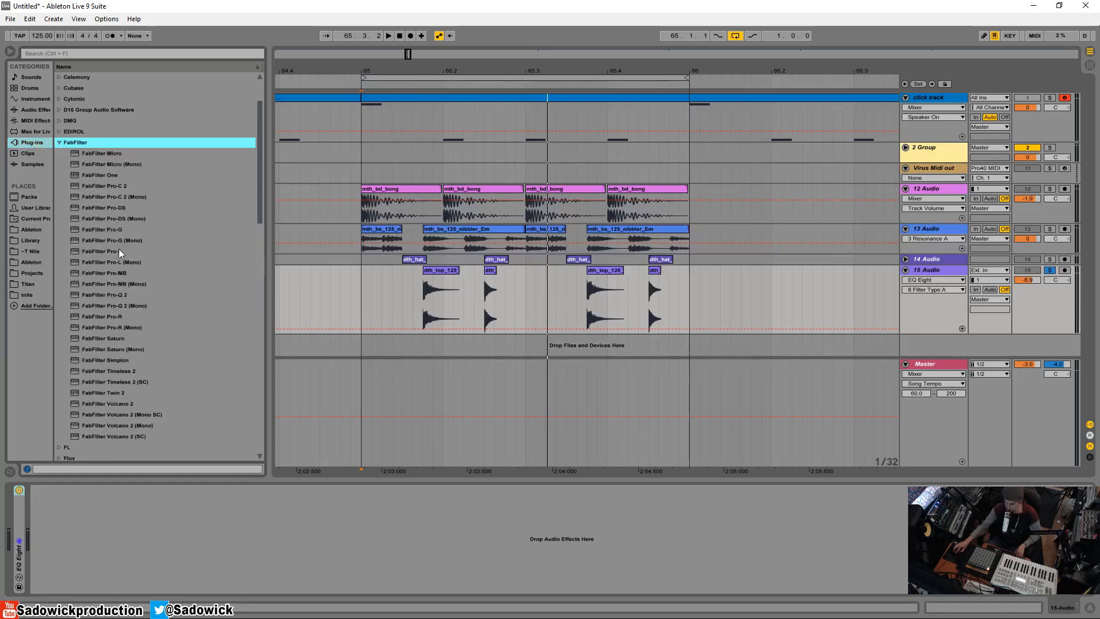
left_click_drag(112, 316, 182, 496)
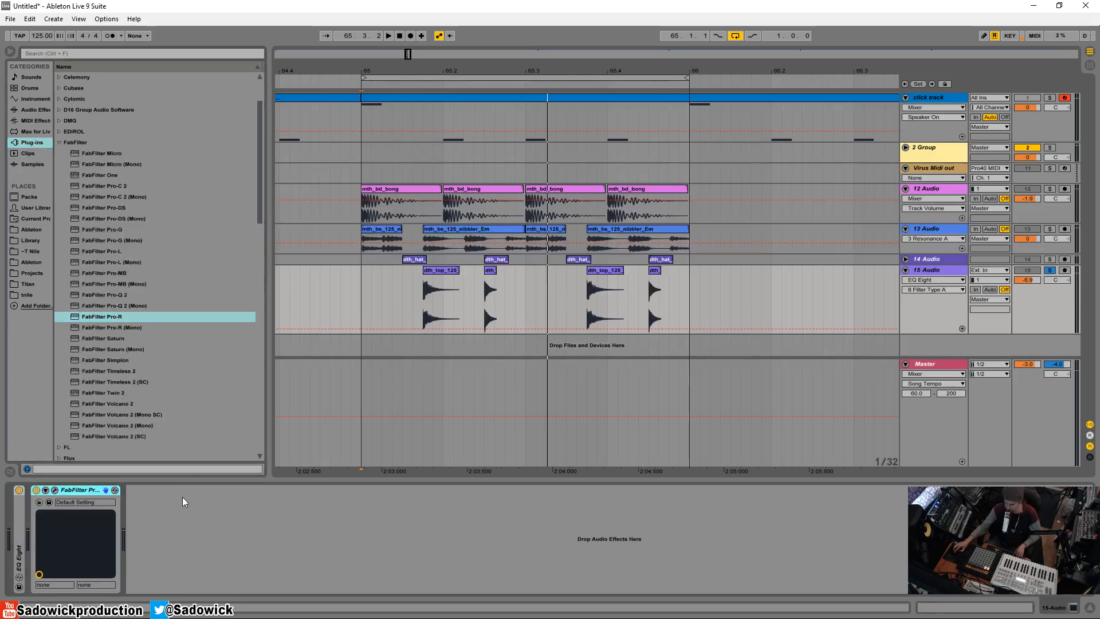
left_click(55, 490)
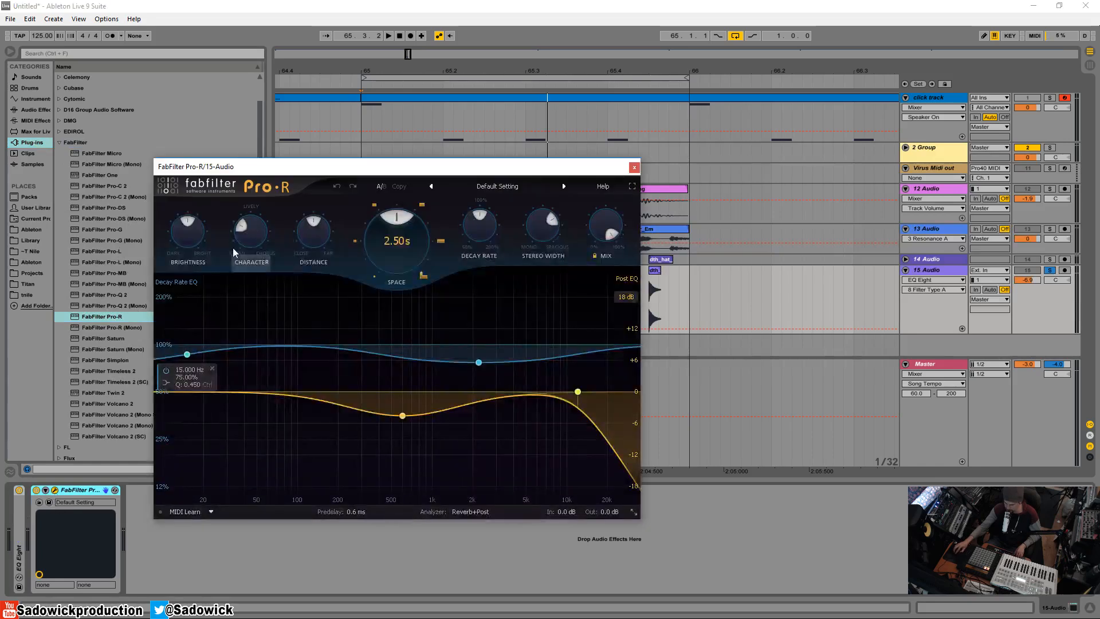
Load the Basic preset in Pro-R and keep Mix at 100%
left_click(502, 187)
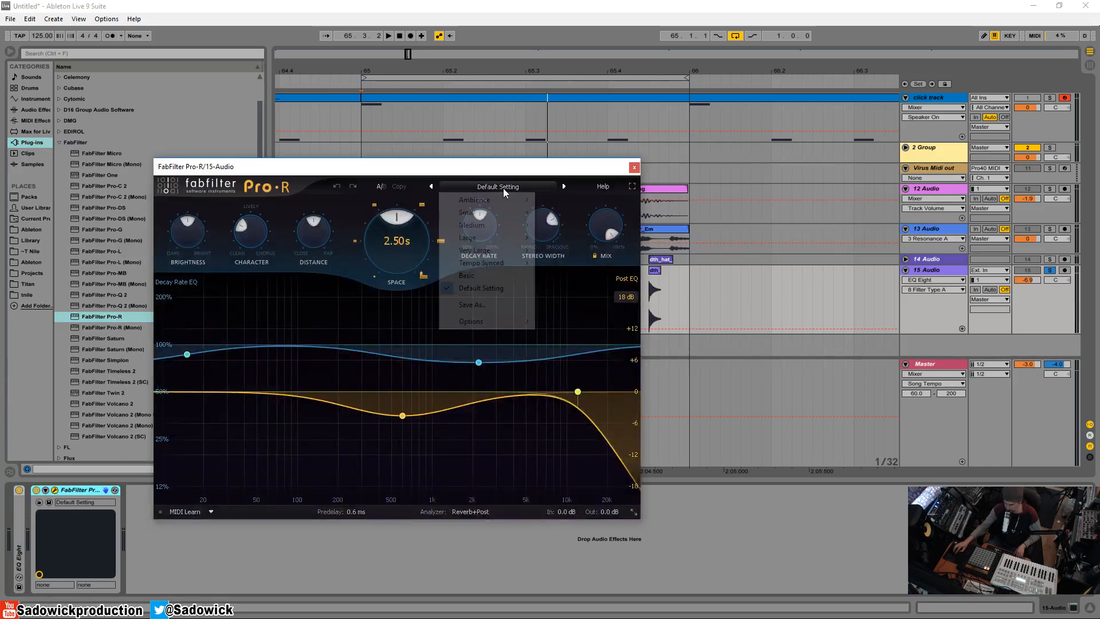
left_click(467, 275)
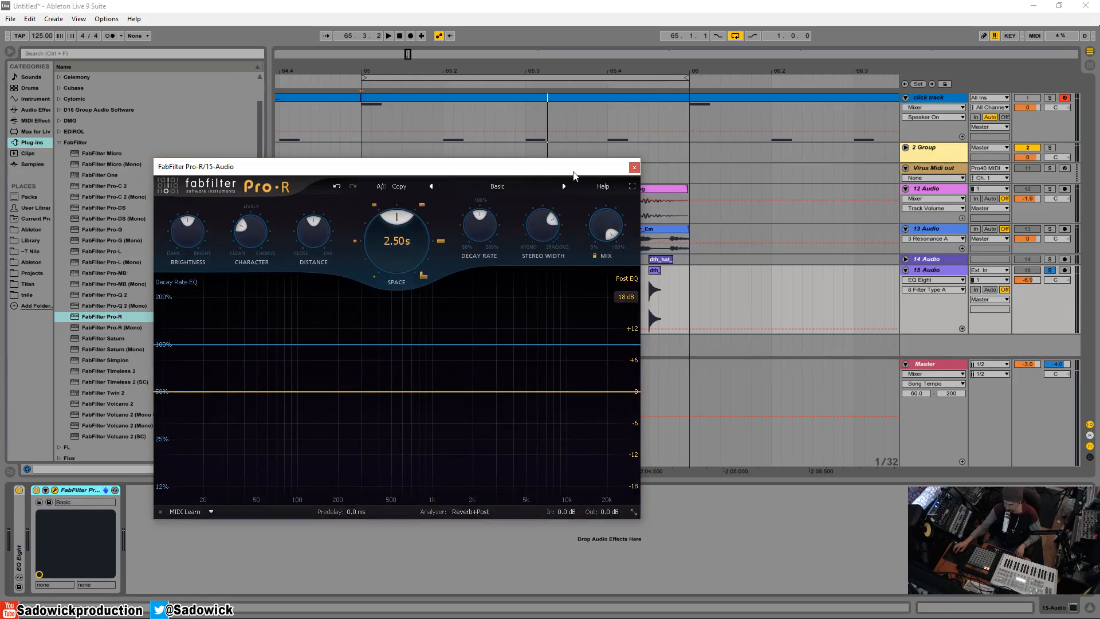
left_click_drag(573, 171, 531, 130)
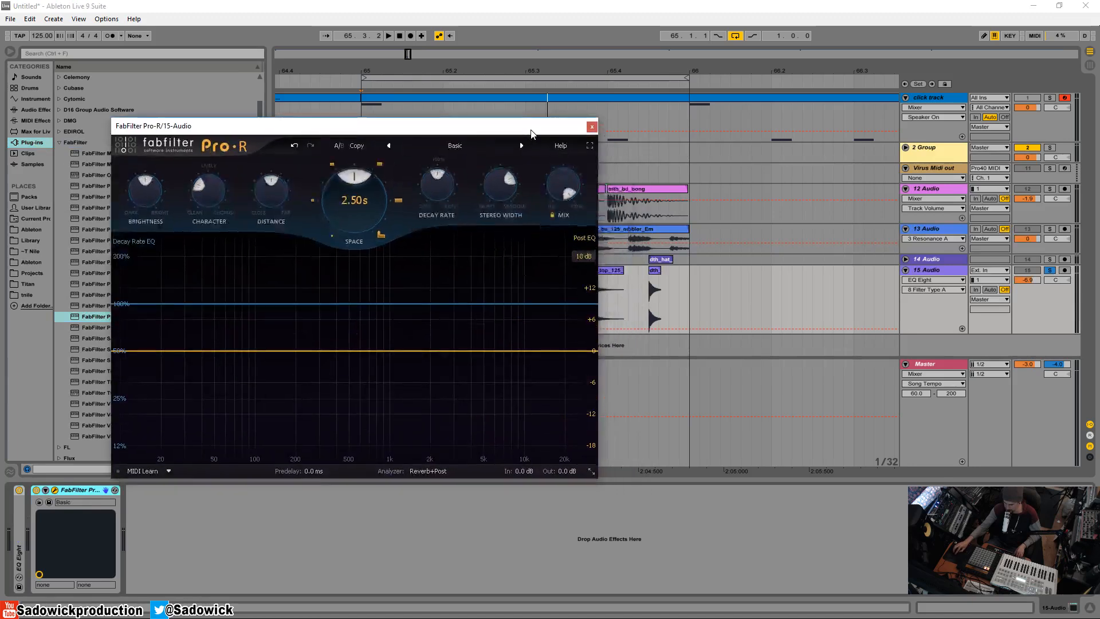
left_click(559, 185)
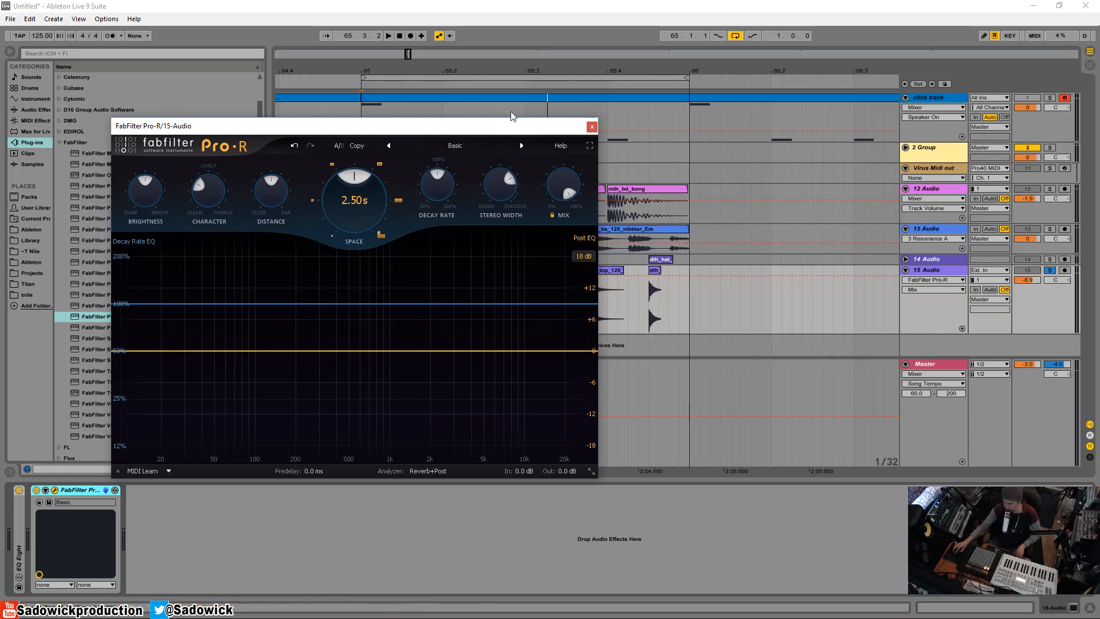
Play the loop from its start and set the reverb's Distance to 0% and Character to full Chorus
left_click_drag(512, 126, 510, 193)
left_click(436, 270)
left_click(382, 271)
left_click(364, 272)
key("space")
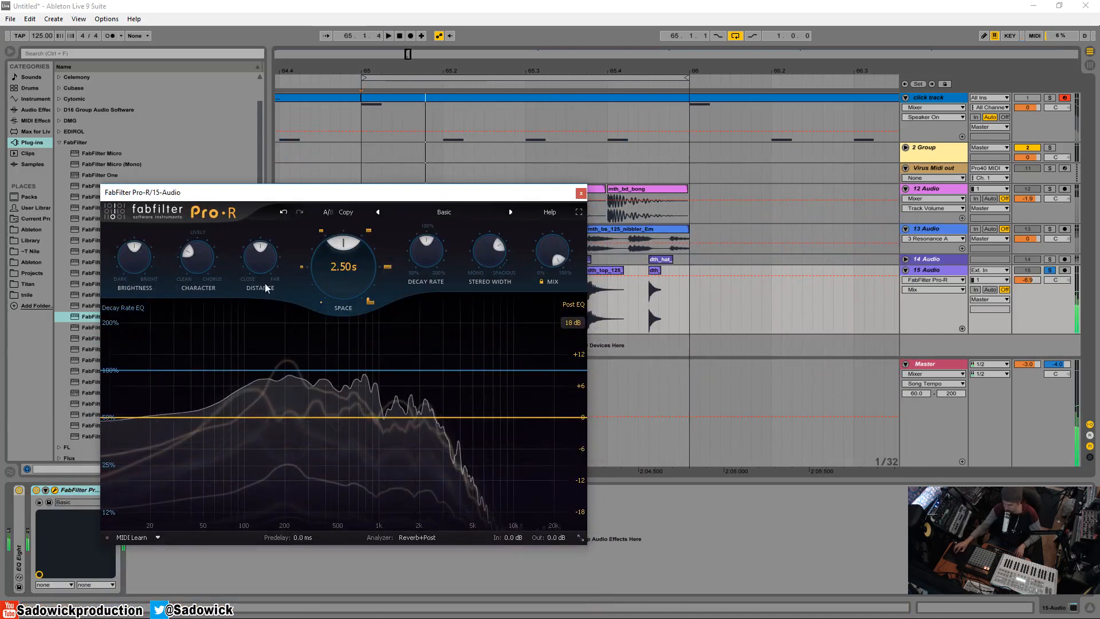
left_click(260, 252)
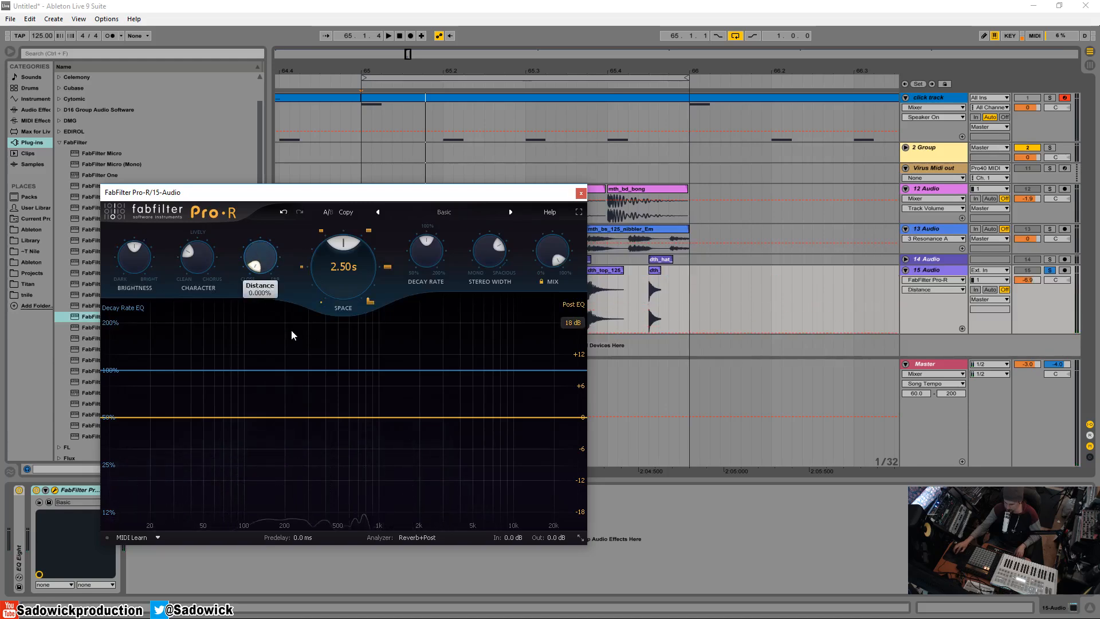
key("space")
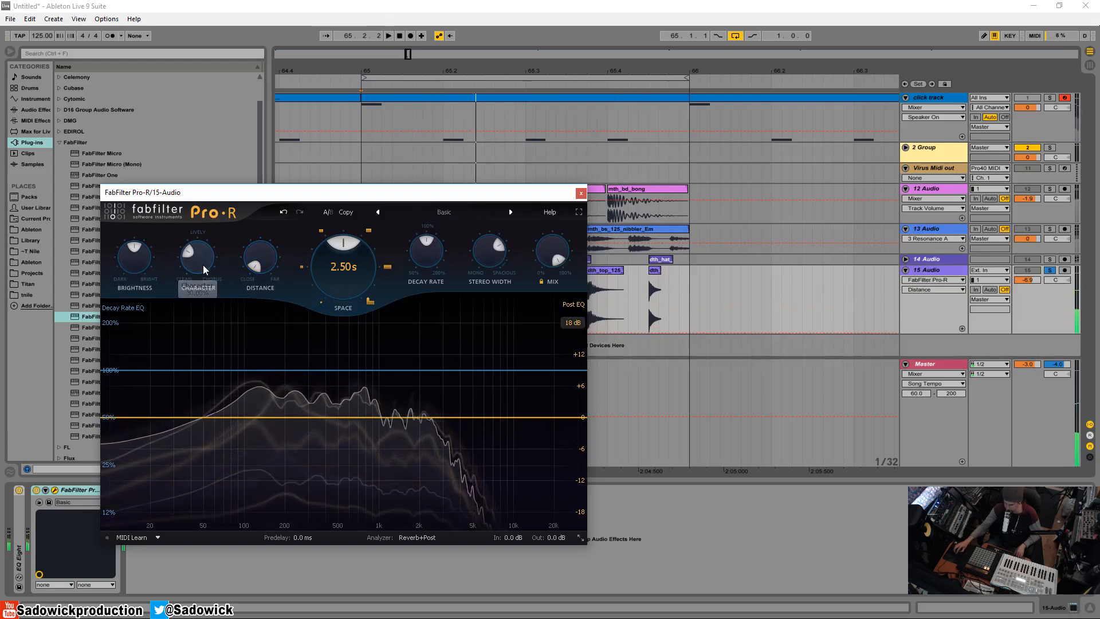
left_click_drag(197, 255, 212, 135)
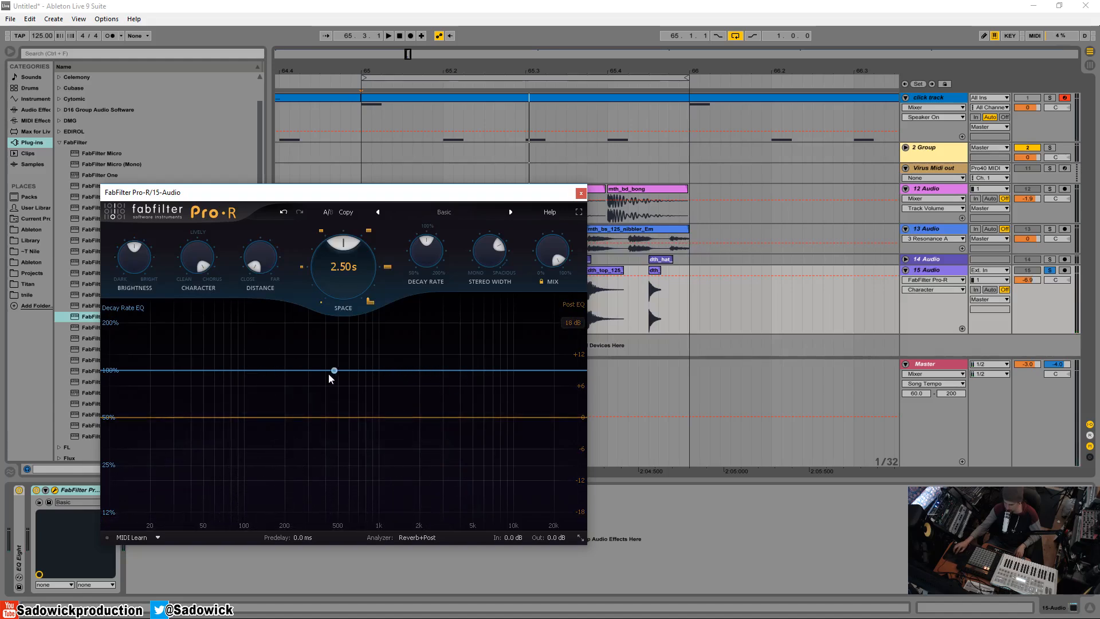
Add a Post EQ band near 8.5 kHz and a Decay Rate EQ band at about 189 Hz and 200%, and play the loop
mouse_move(486, 419)
left_mouse_down()
mouse_move(523, 441)
mouse_move(507, 441)
mouse_move(501, 422)
left_mouse_up()
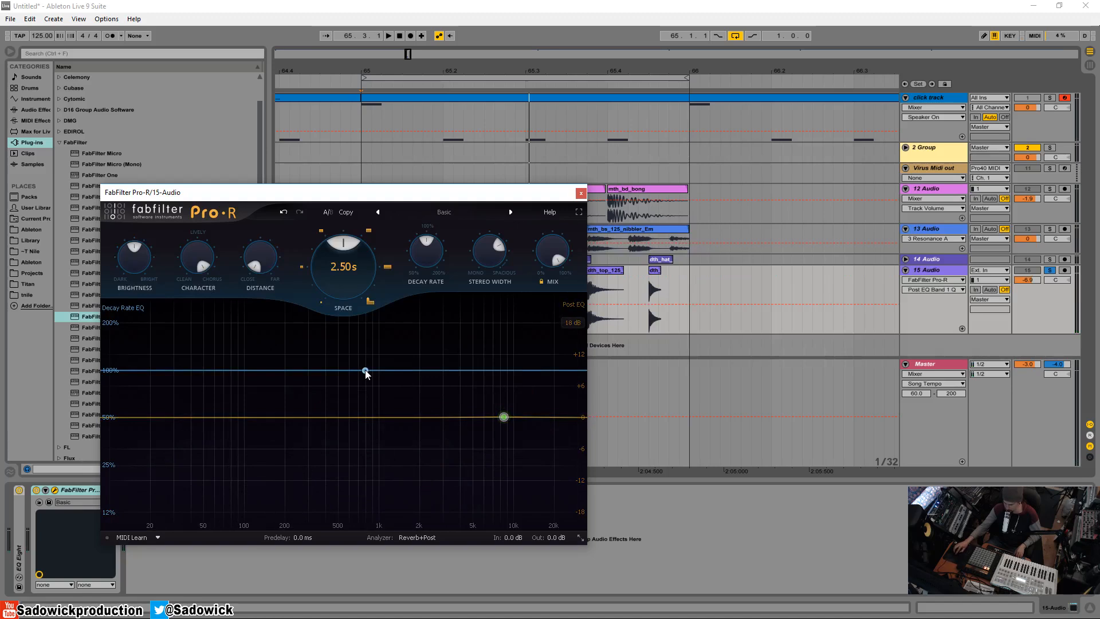
left_click_drag(366, 373, 281, 323)
key("space")
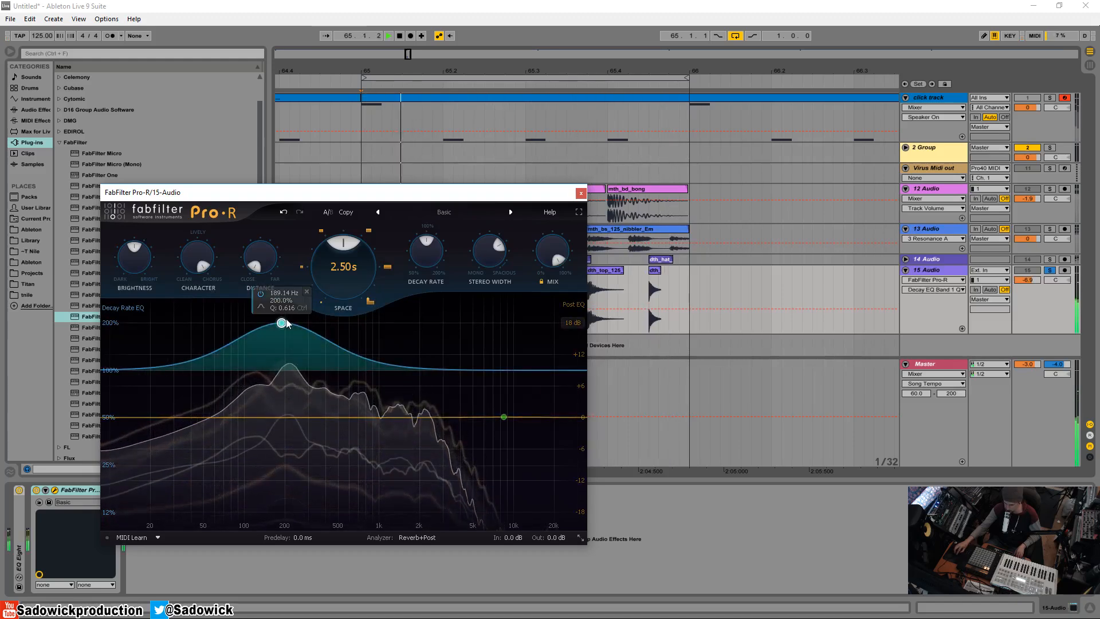
Set Space to about 3.02 s and lower the low Decay Rate EQ band to about 168% at 191 Hz
left_click_drag(350, 247, 360, 250)
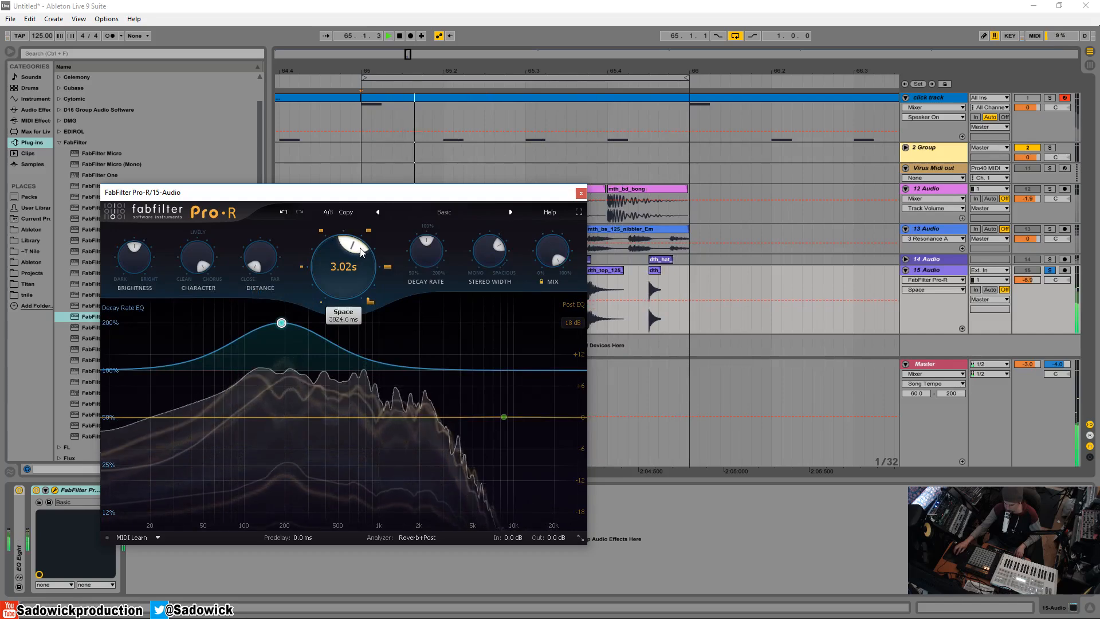
mouse_move(282, 322)
left_mouse_down()
mouse_move(287, 502)
mouse_move(283, 337)
left_mouse_up()
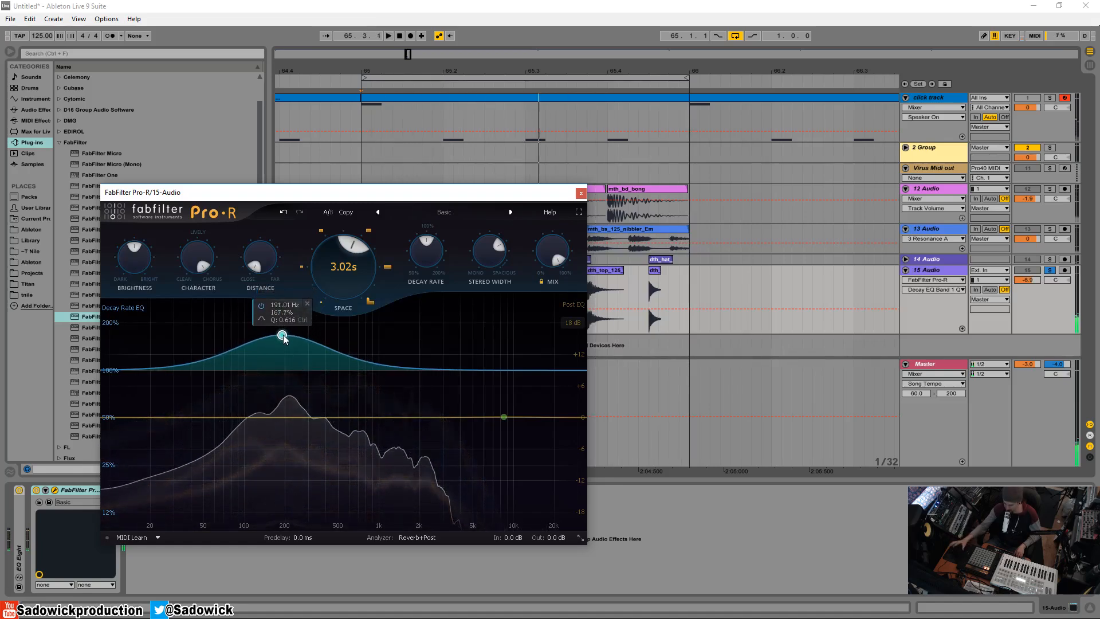
Add a second Decay Rate EQ band dipping to about 57% near 2.2 kHz and set the overall Decay Rate to about 122%
left_click_drag(408, 372, 414, 393)
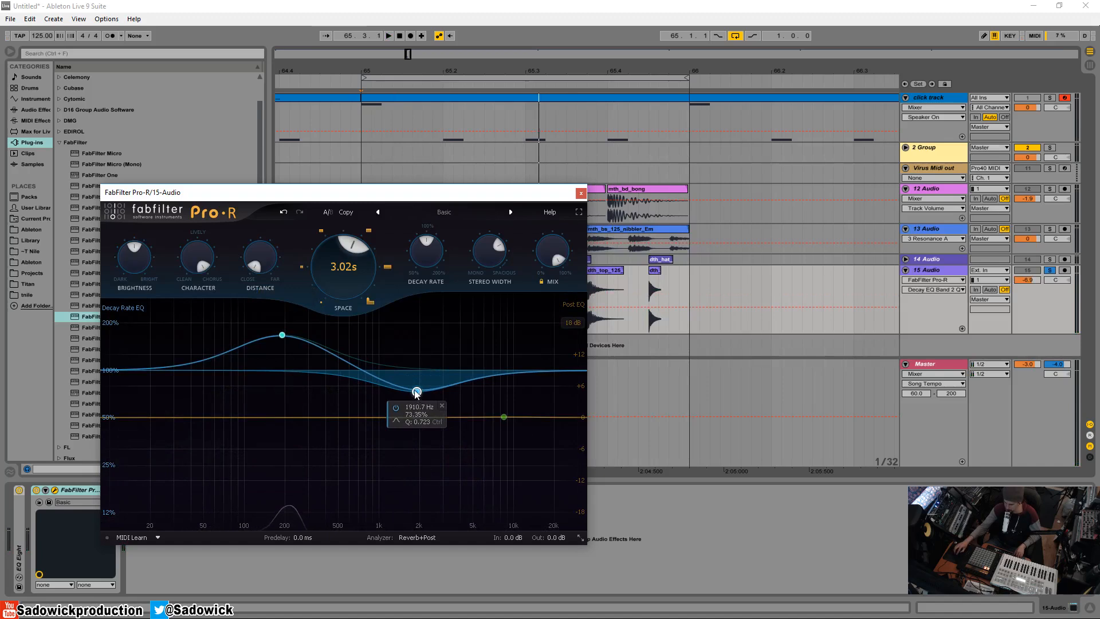
left_click_drag(416, 398, 416, 402)
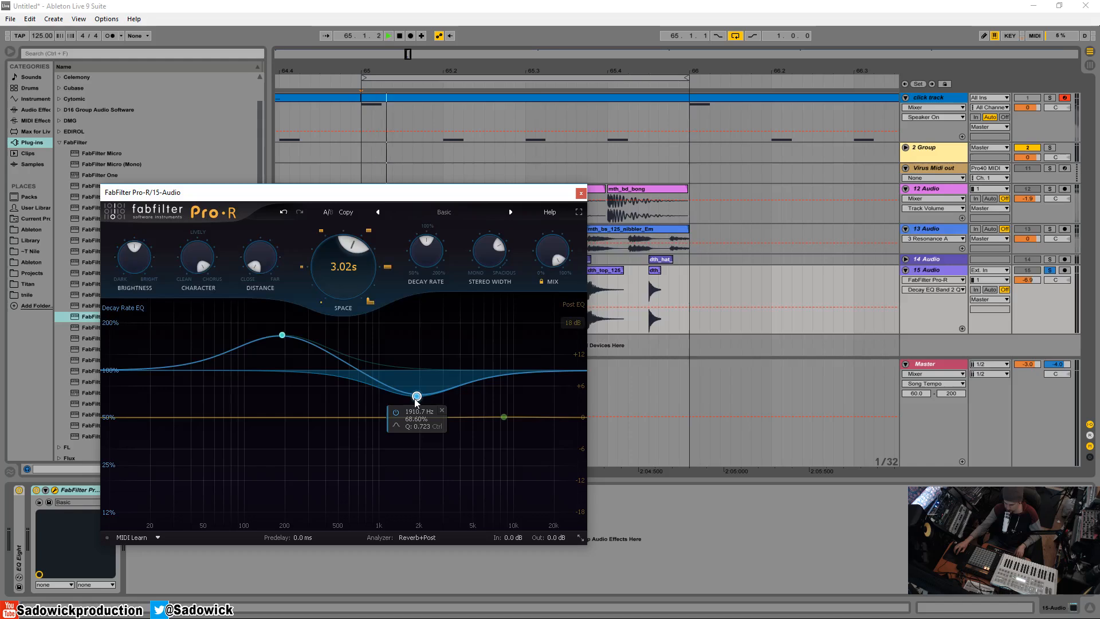
left_click_drag(417, 400, 423, 423)
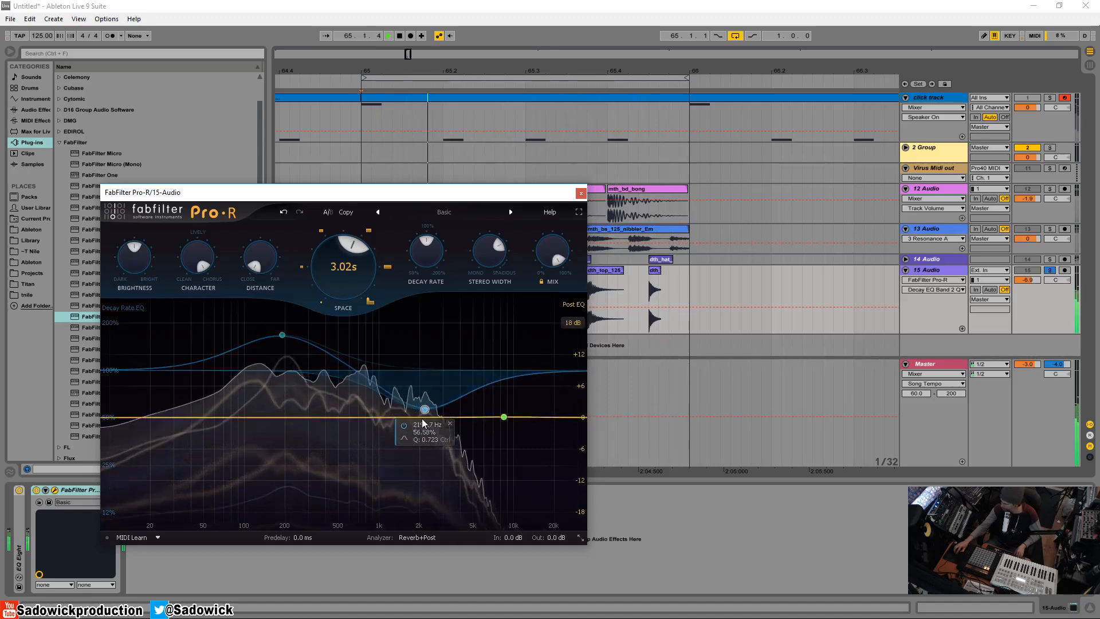
left_click_drag(431, 259, 438, 232)
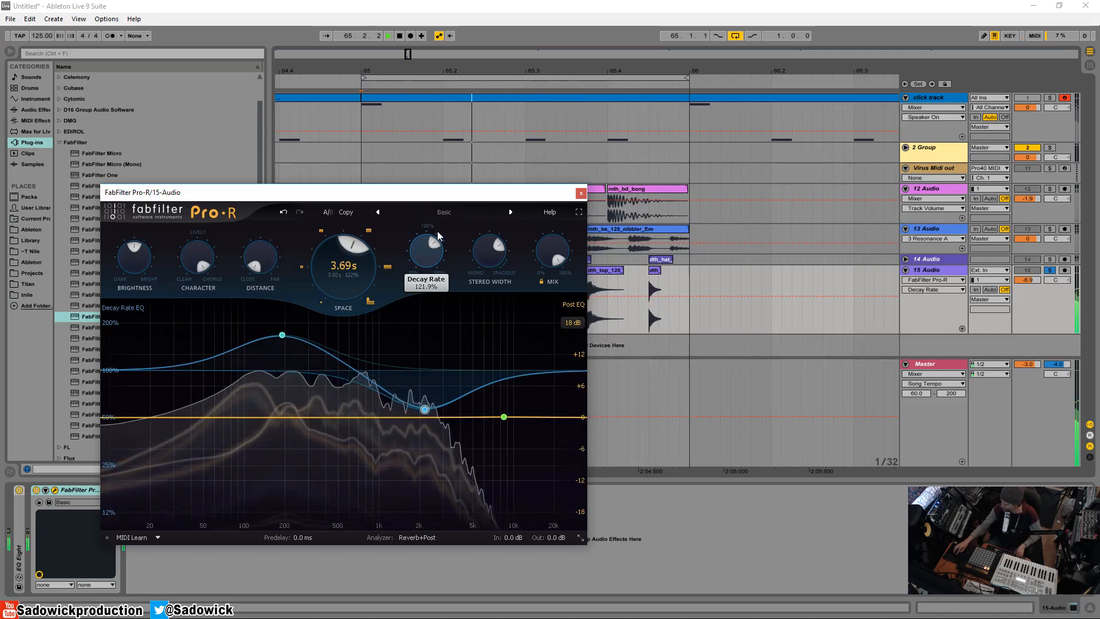
Turn the Post EQ band into a 12 dB/oct high cut at about 1732 Hz, stop playback and close the Pro-R window
mouse_move(504, 418)
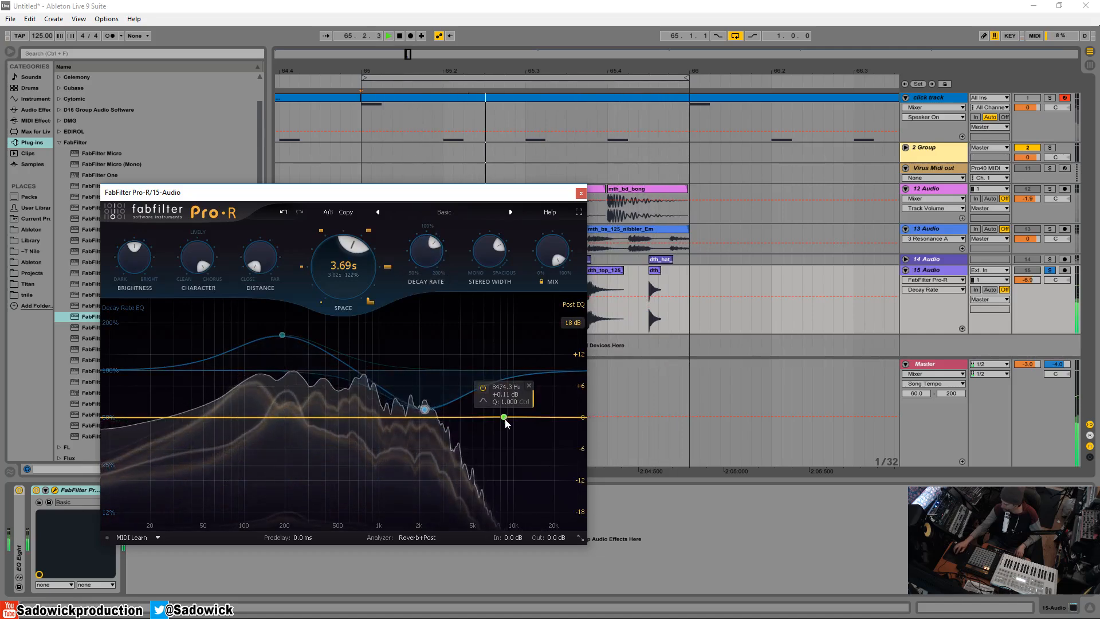
left_click_drag(504, 418, 467, 420)
left_click(493, 433)
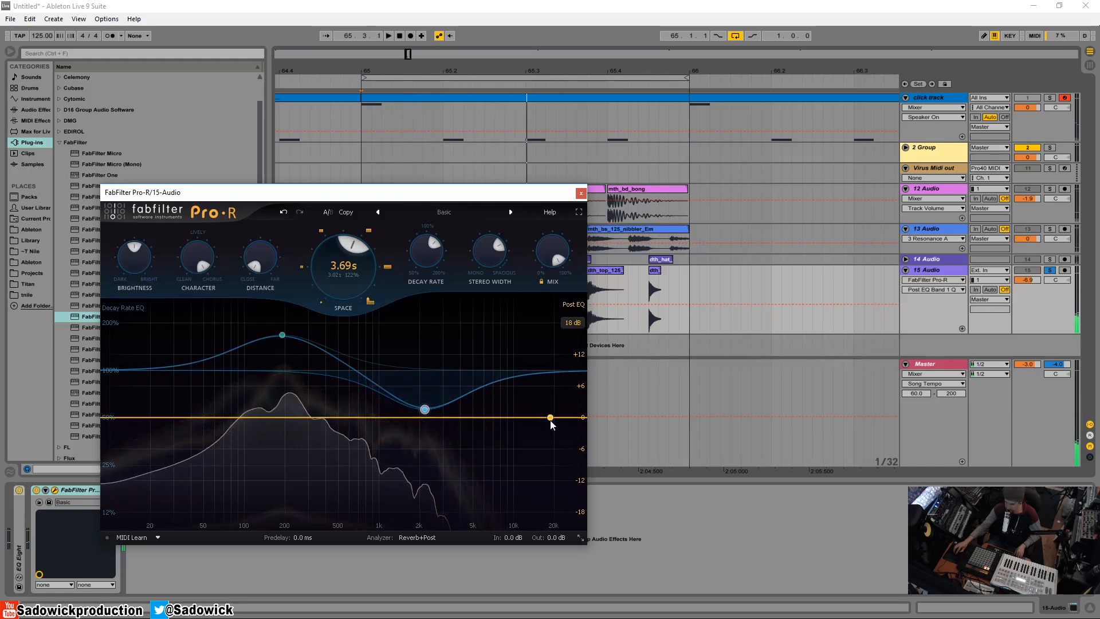
mouse_move(550, 424)
left_mouse_down()
mouse_move(394, 421)
mouse_move(413, 420)
left_mouse_up()
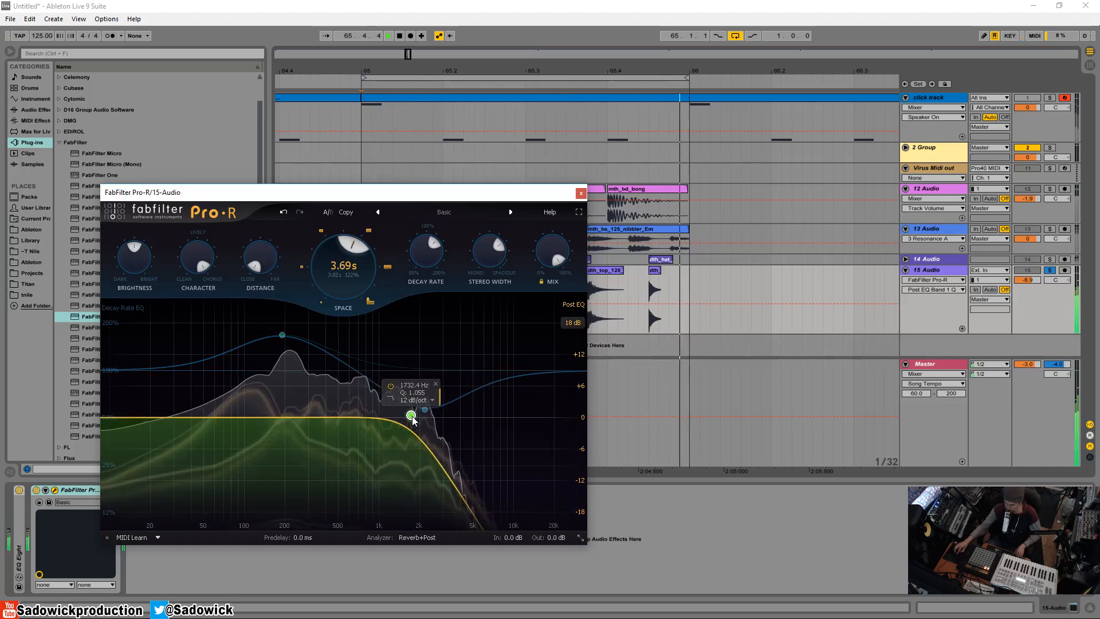
key("space")
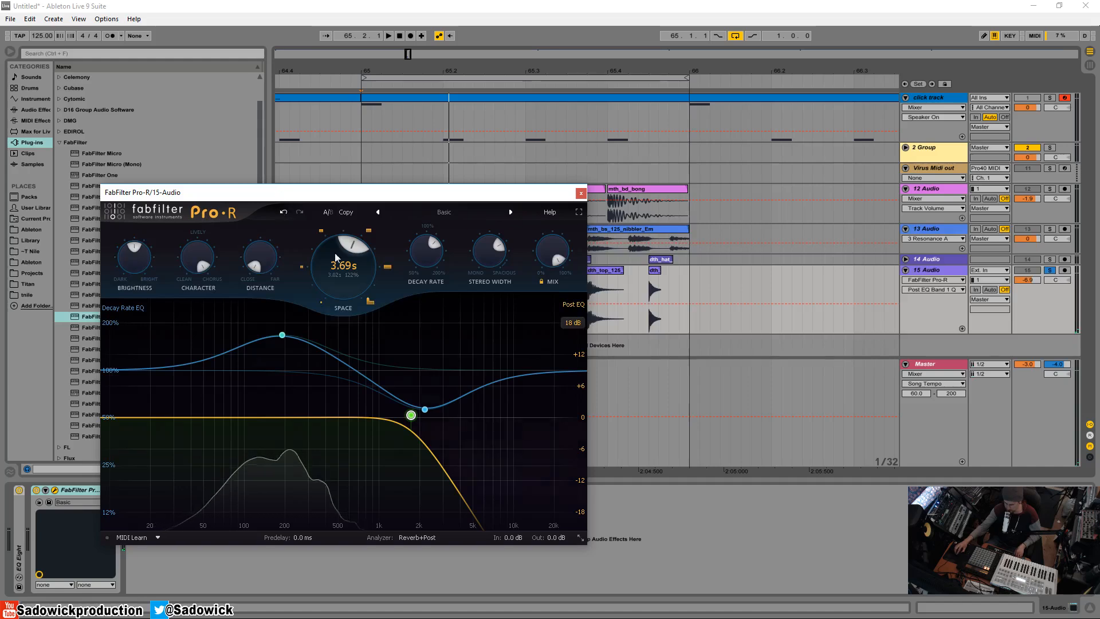
left_click(581, 194)
Add a Compressor after Pro-R, set its threshold to -12.0 dB during playback, show its activity view and fold the device
left_click(37, 109)
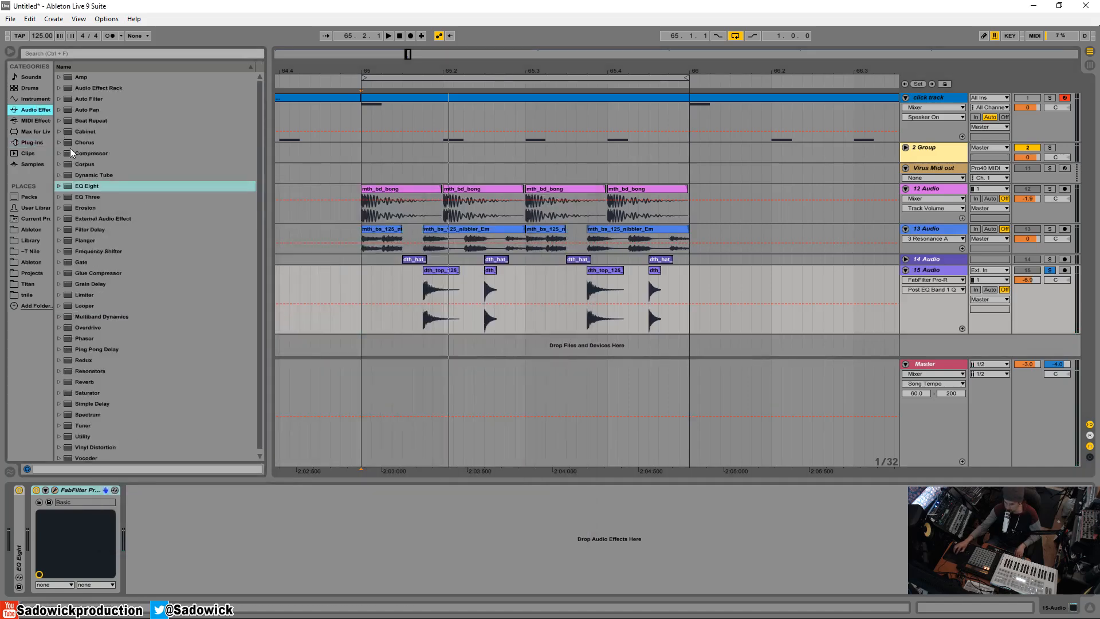
left_click(102, 153)
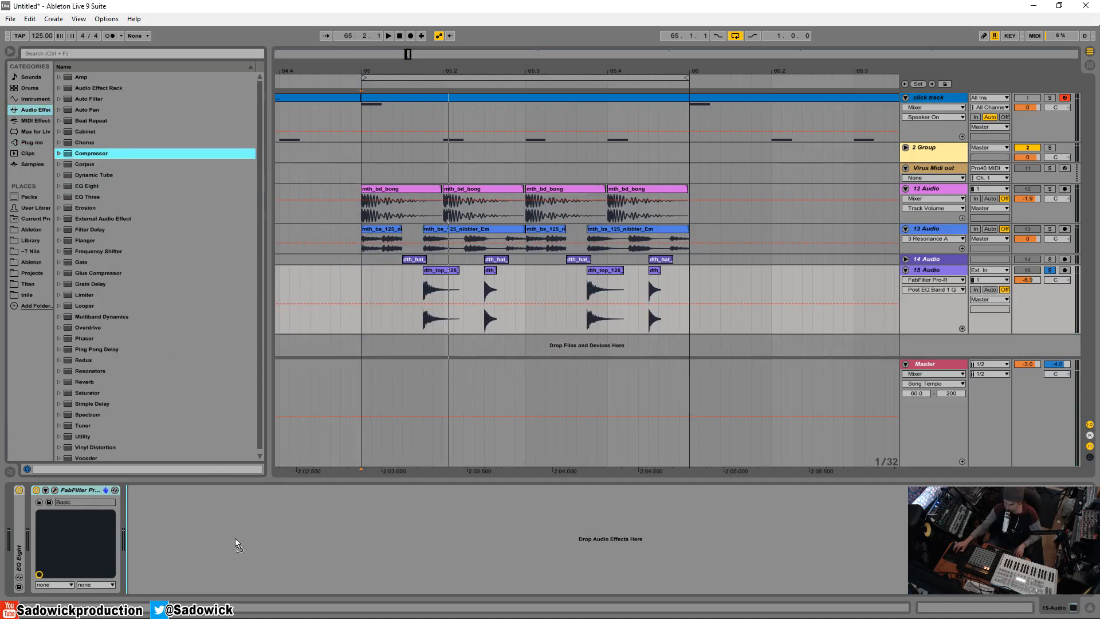
left_click_drag(235, 543, 246, 536)
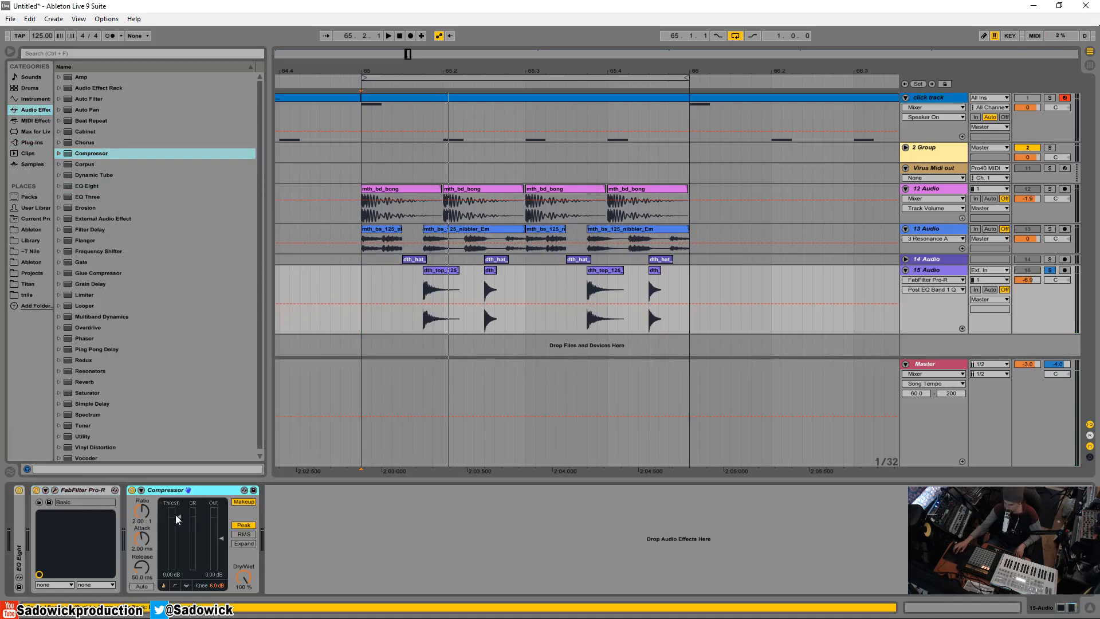
key("space")
left_click_drag(178, 517, 178, 535)
left_click(186, 584)
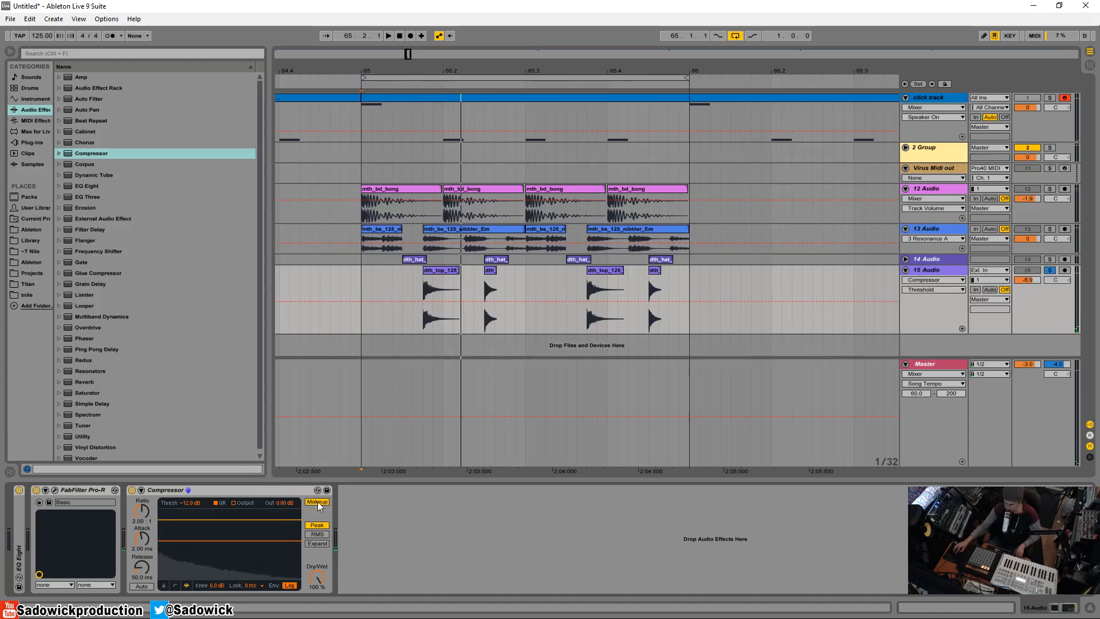
double_click(249, 491)
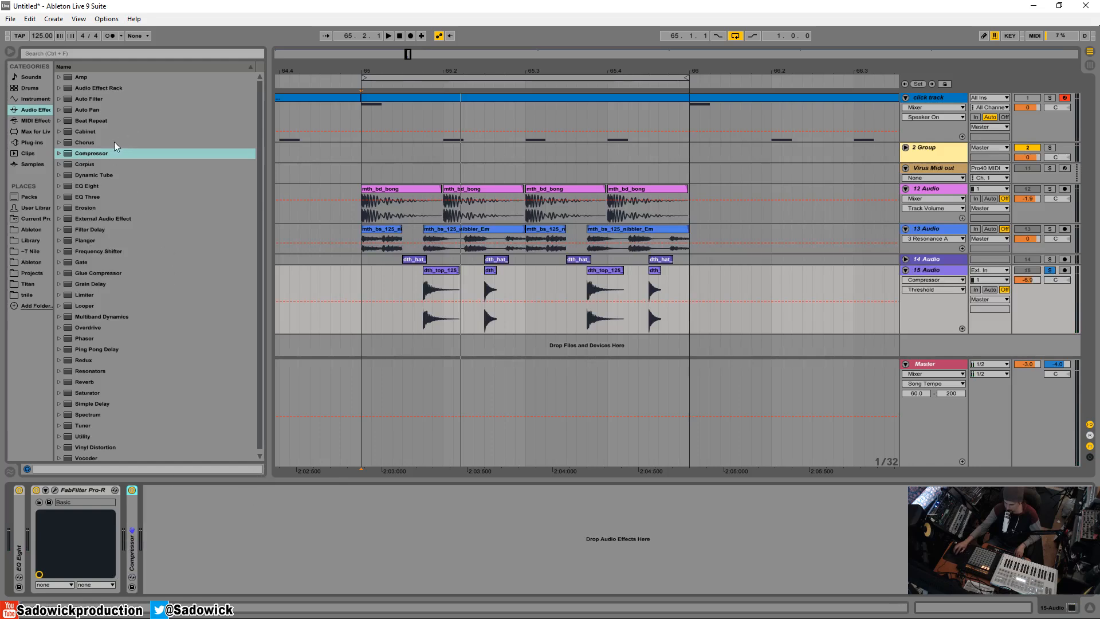
Add a second Compressor at the end of the chain, sidechain it from 15-Audio and show its activity view
left_click_drag(89, 152, 232, 529)
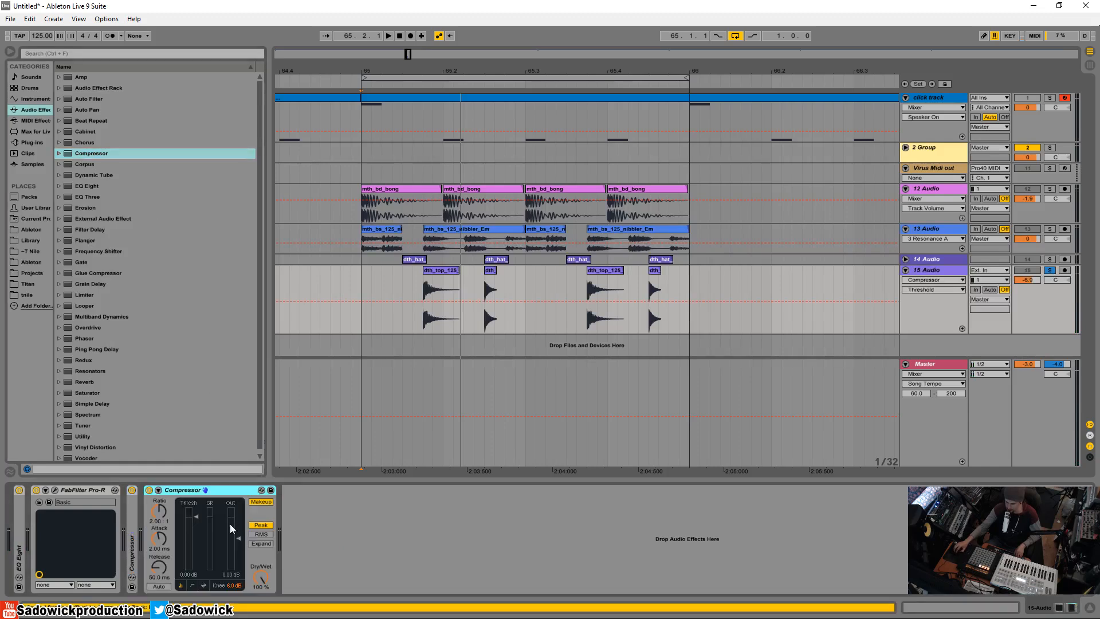
left_click(159, 491)
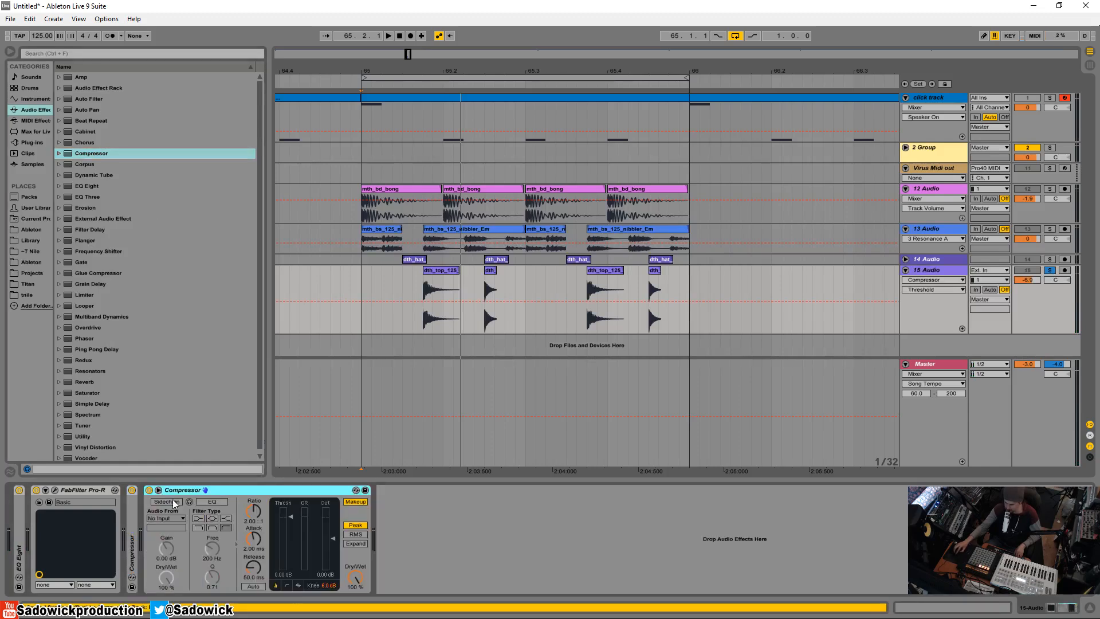
left_click(929, 271)
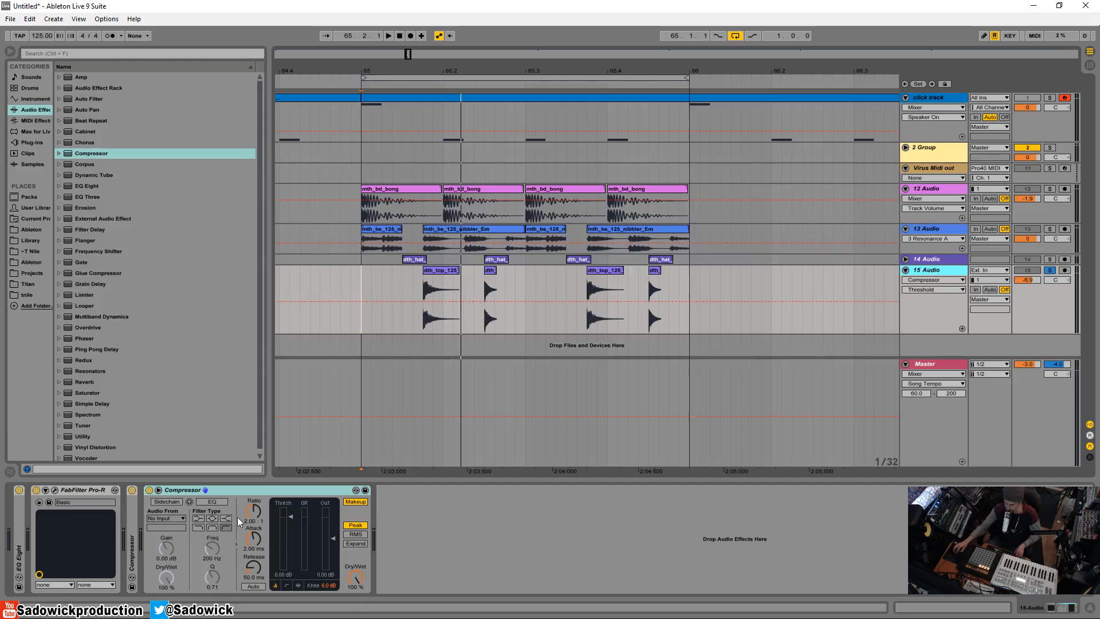
left_click(164, 504)
left_click(176, 519)
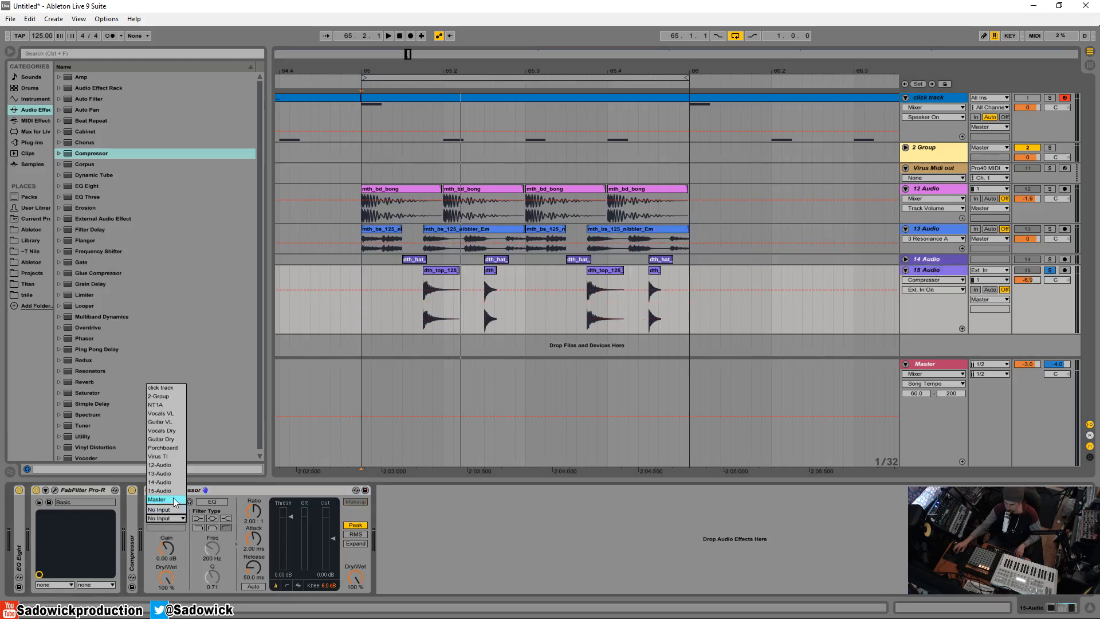
left_click(172, 493)
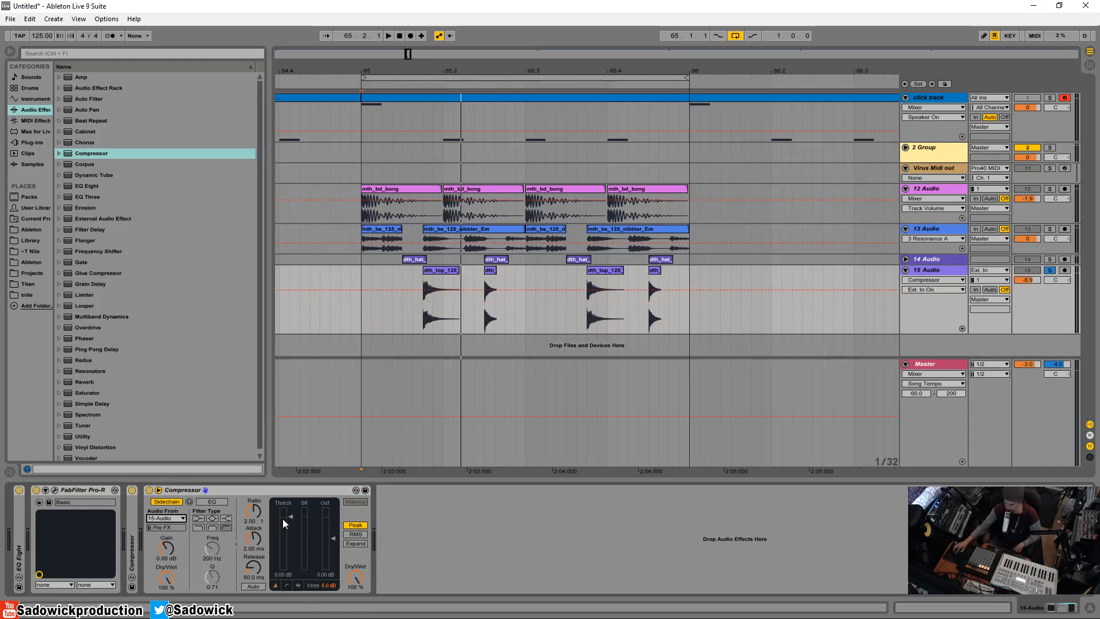
left_click(296, 585)
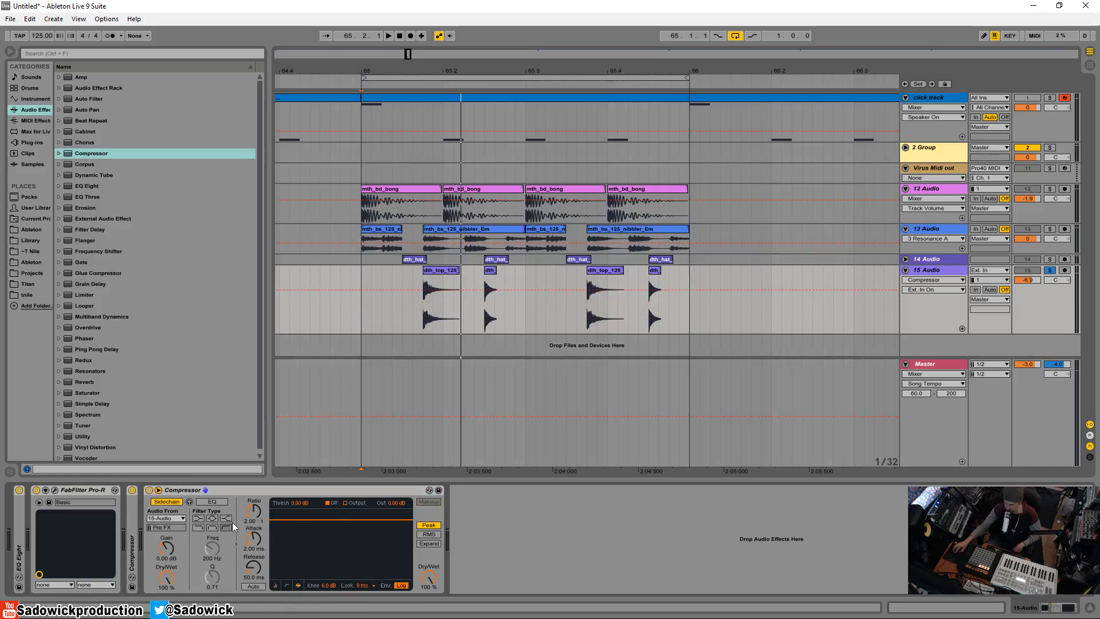
Play the loop with the second Compressor's sidechain off and on to compare the signal that triggers it
left_click(176, 500)
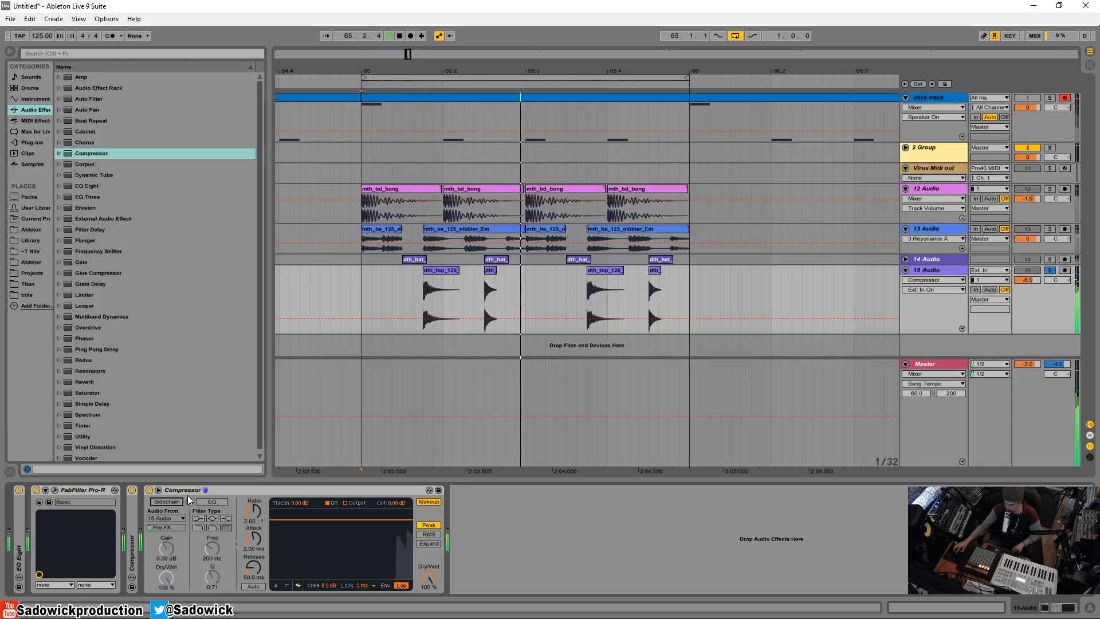
key("space")
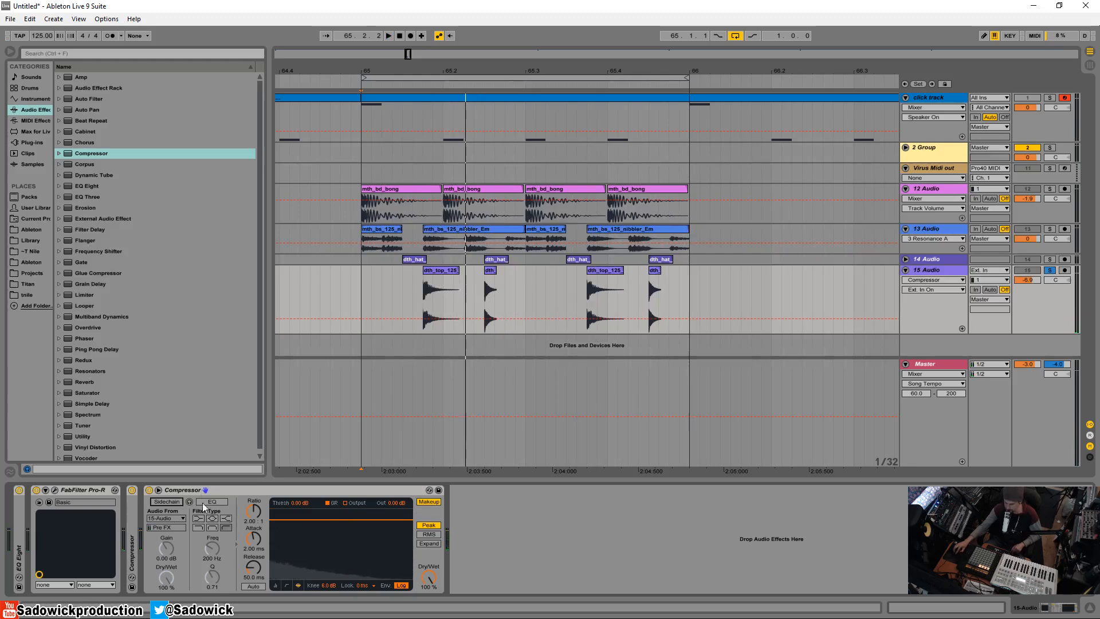
left_click(166, 502)
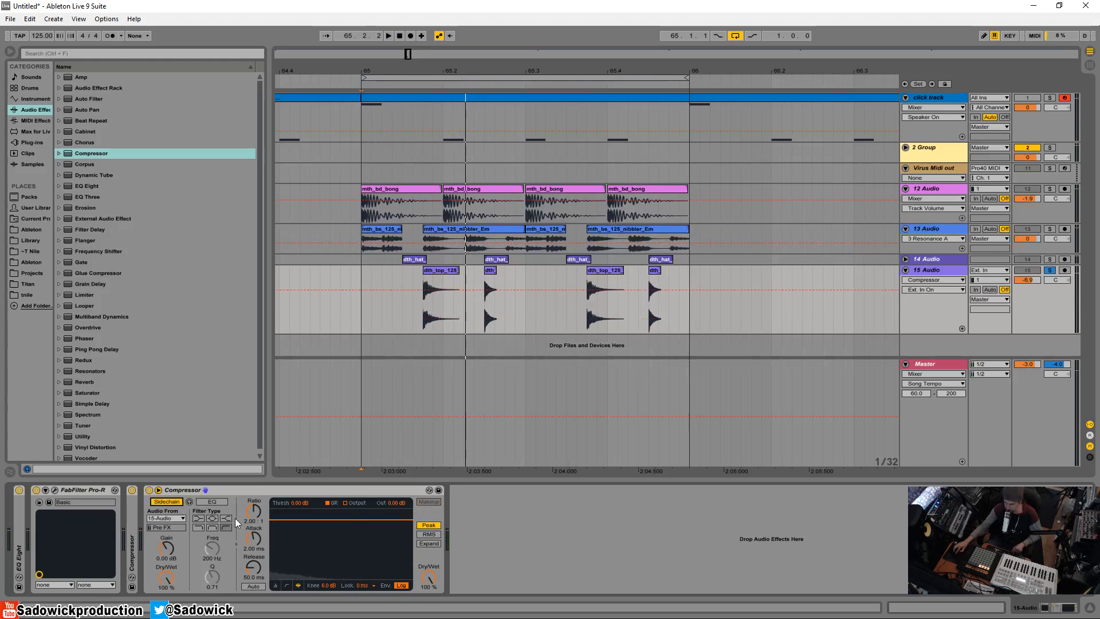
key("space")
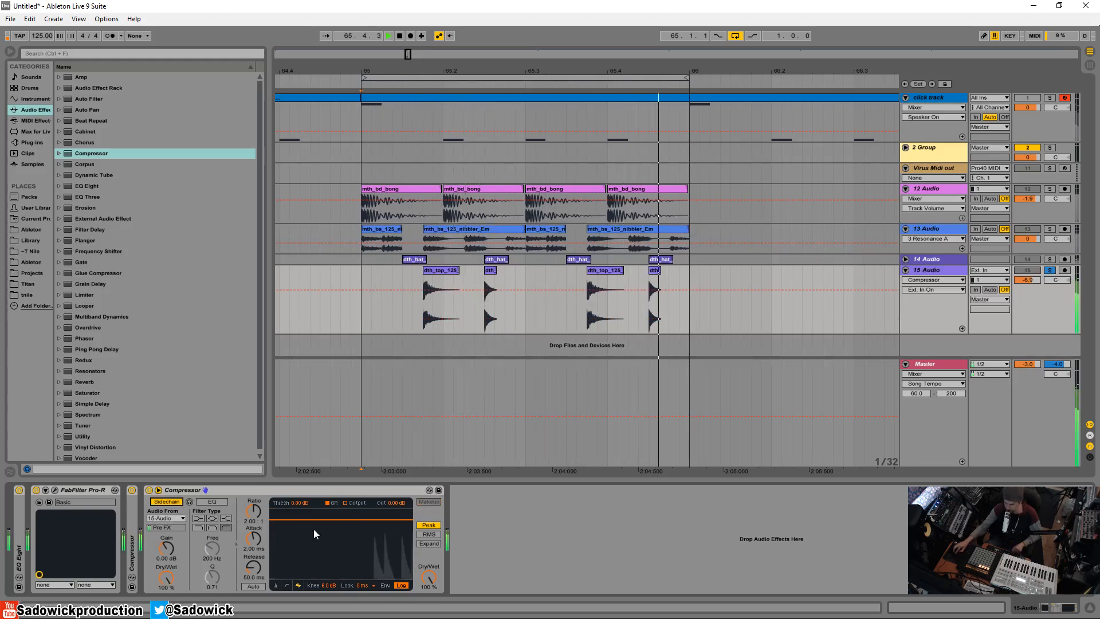
Set the second Compressor to Expand with 0.01 ms attack and about -11.2 dB threshold, and compare it with the device bypassed
key("space")
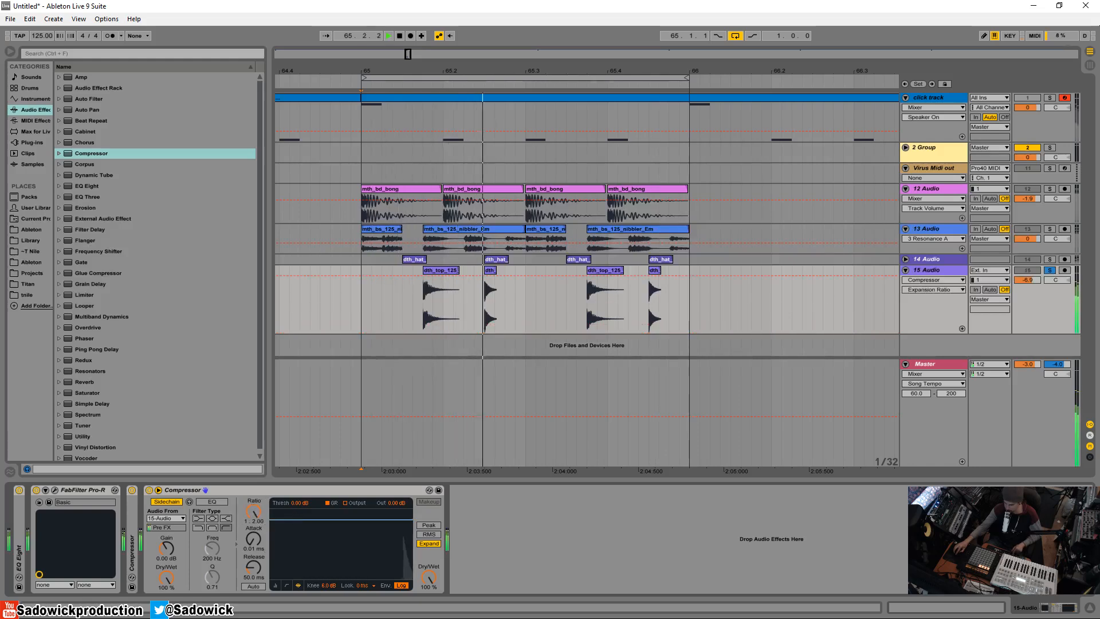
left_click_drag(340, 519, 341, 539)
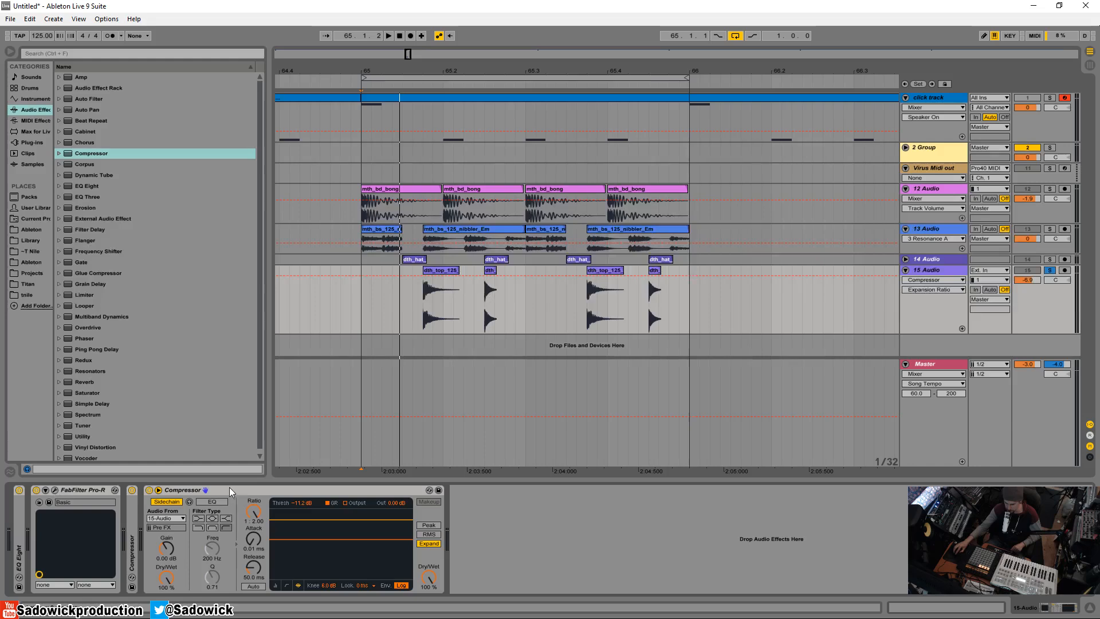
left_click(150, 491)
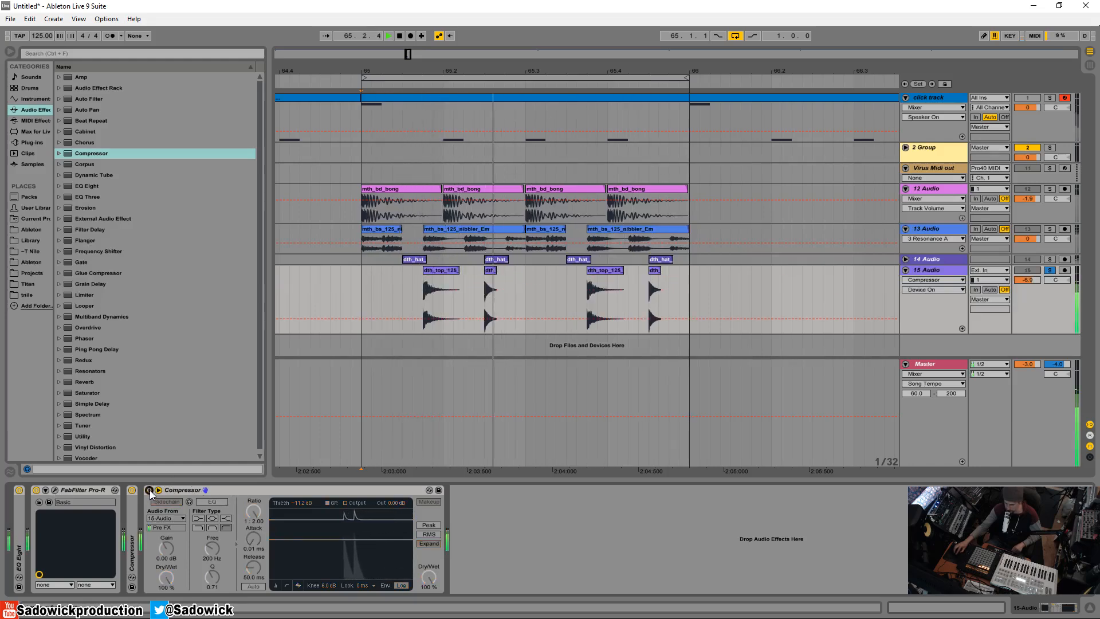
left_click(149, 491)
Unfold the first Compressor, shorten its attack and fold it again
double_click(132, 535)
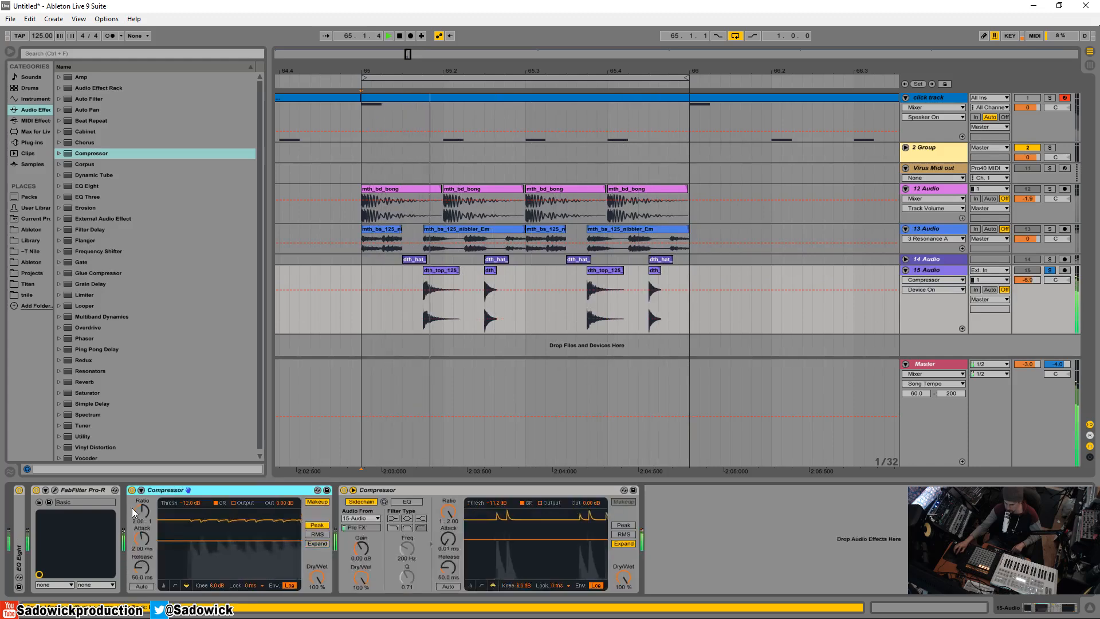
left_click(147, 542)
double_click(201, 487)
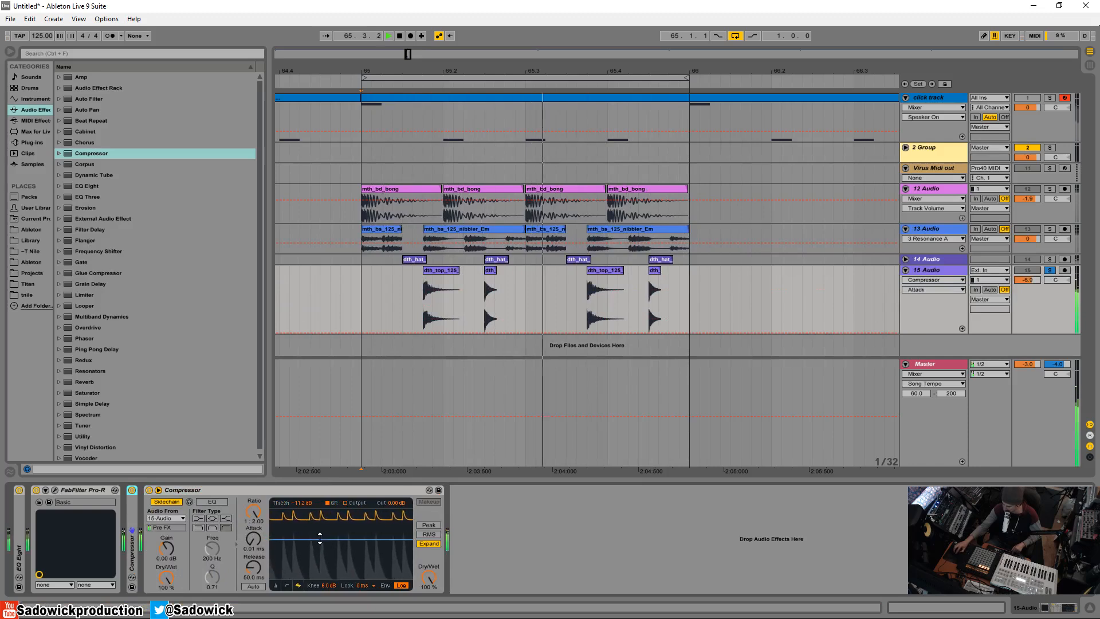
Lower the sidechained Compressor's threshold to about -17.1 dB and set its release to about 24.8 ms
left_click_drag(319, 537, 319, 549)
key("space")
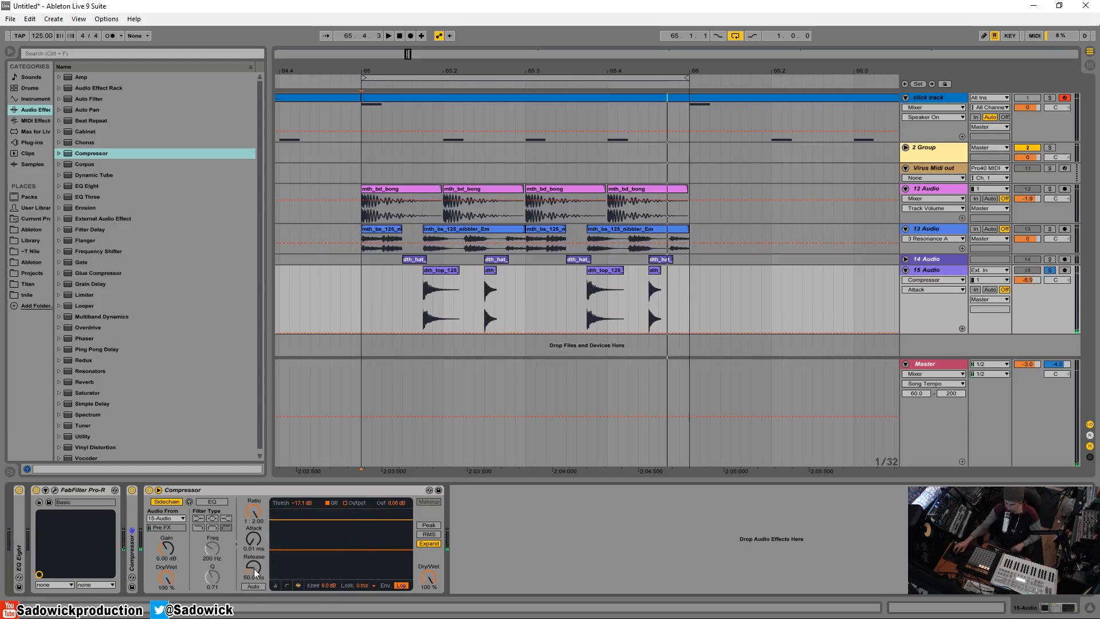
mouse_move(253, 567)
left_mouse_down()
mouse_move(253, 532)
mouse_move(253, 561)
left_mouse_up()
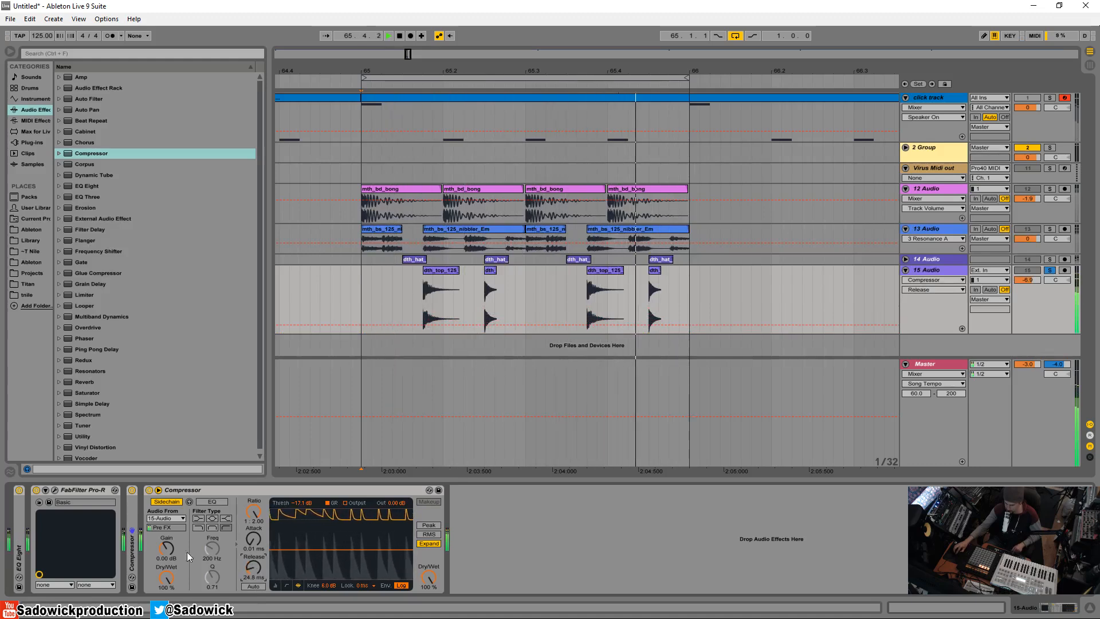
Reopen the Pro-R window and lower the overall Decay Rate to about 117% while the loop plays
left_click(55, 490)
key("space")
left_click(425, 250)
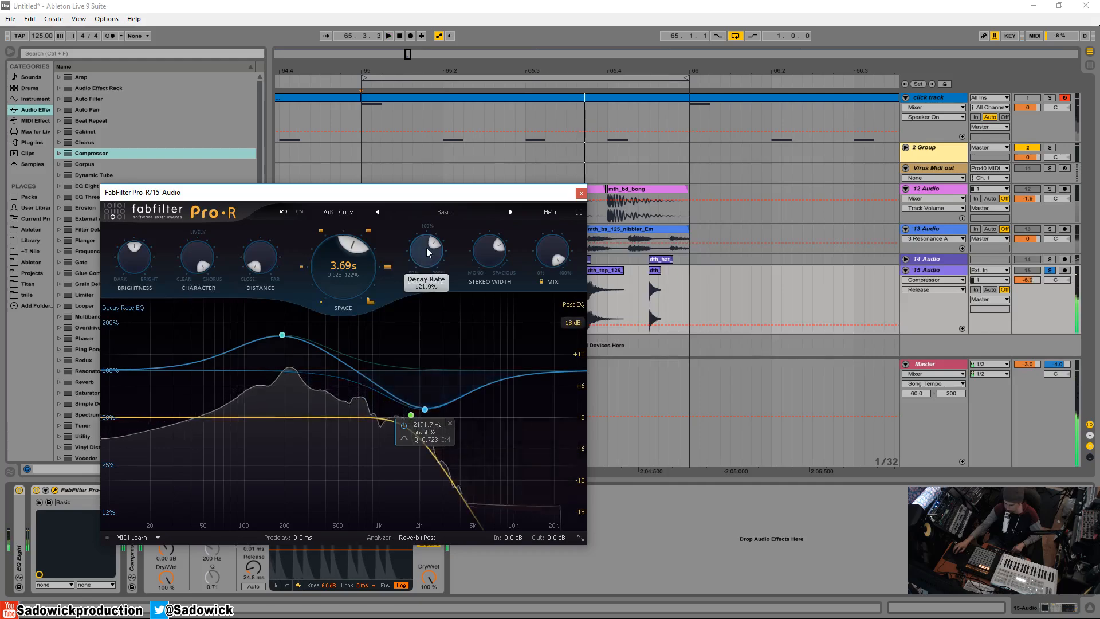
left_click_drag(425, 252, 424, 267)
key("space")
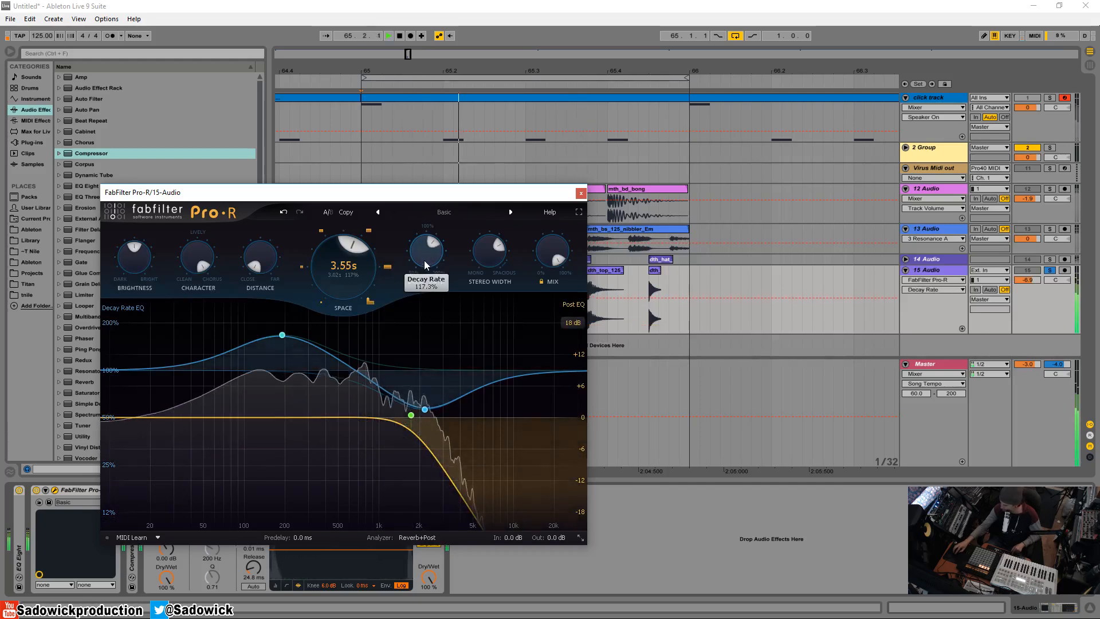
Raise the Post EQ high cut to about 6.7 kHz, add a shallow dip between 500 Hz and 1 kHz, and close Pro-R
left_click_drag(411, 415, 491, 416)
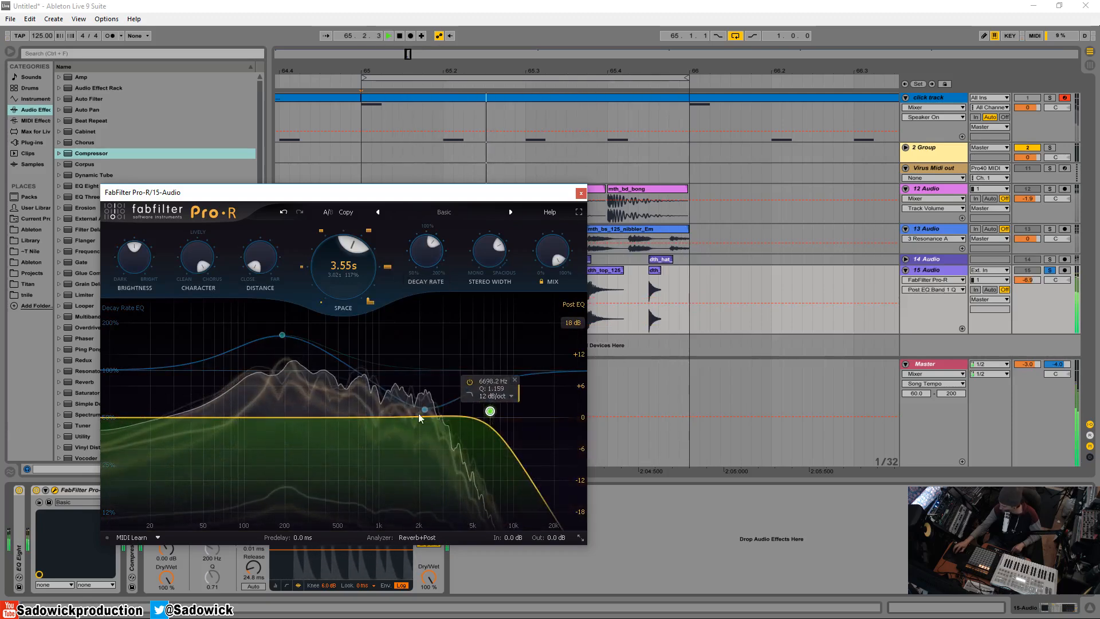
mouse_move(378, 417)
left_mouse_down()
mouse_move(378, 441)
mouse_move(366, 430)
left_mouse_up()
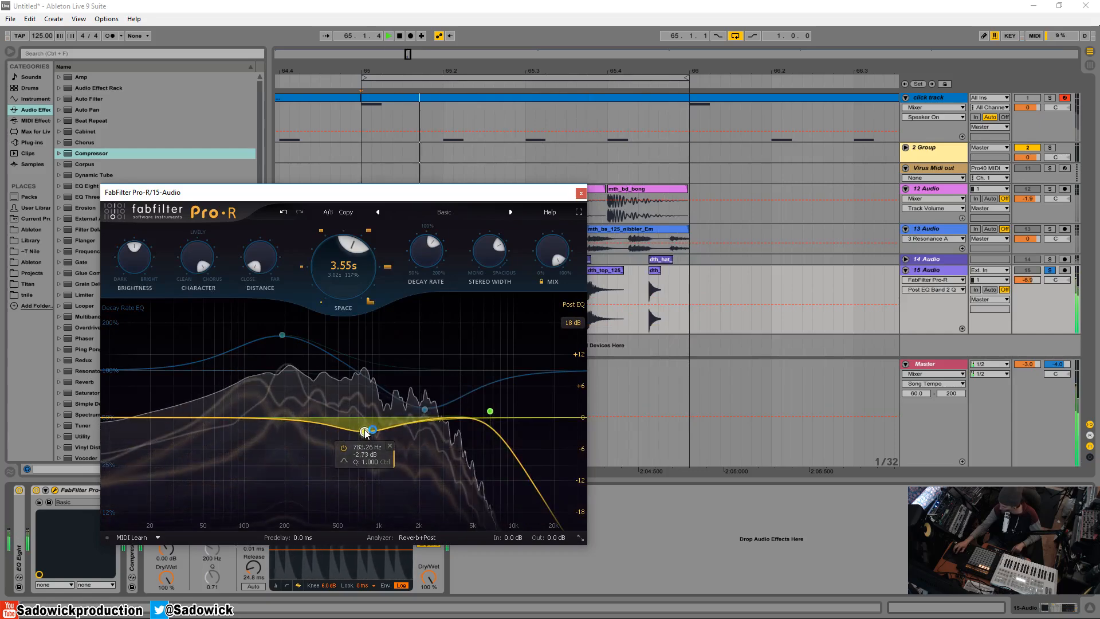
left_click(581, 193)
Unsolo the 15 Audio track and lower its volume to -7.7 dB
left_click(1052, 270)
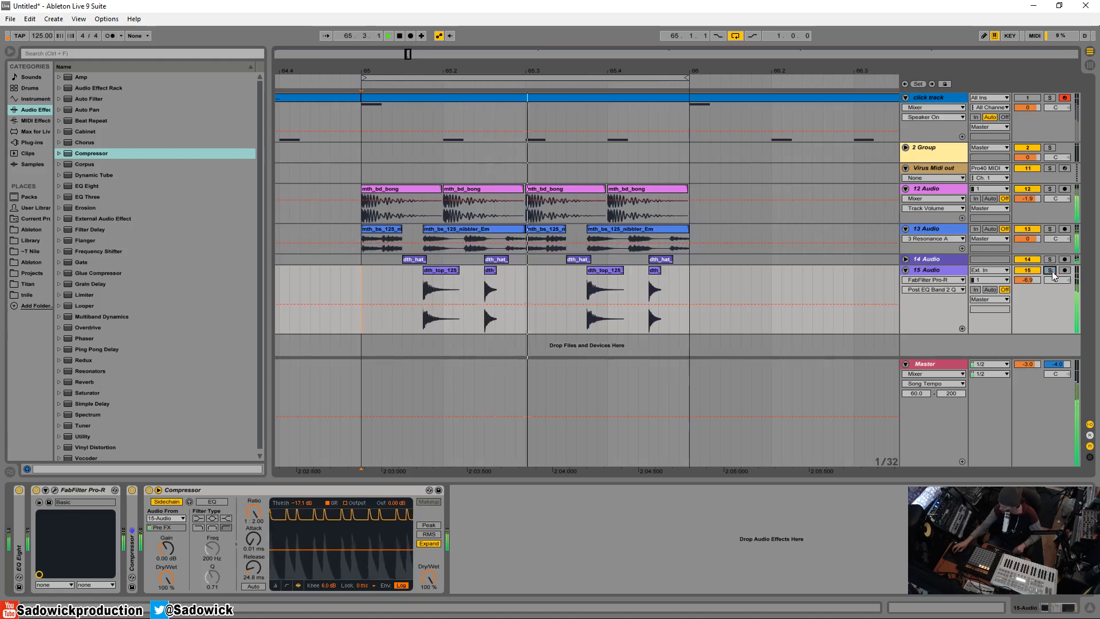
left_click_drag(1034, 279, 1034, 286)
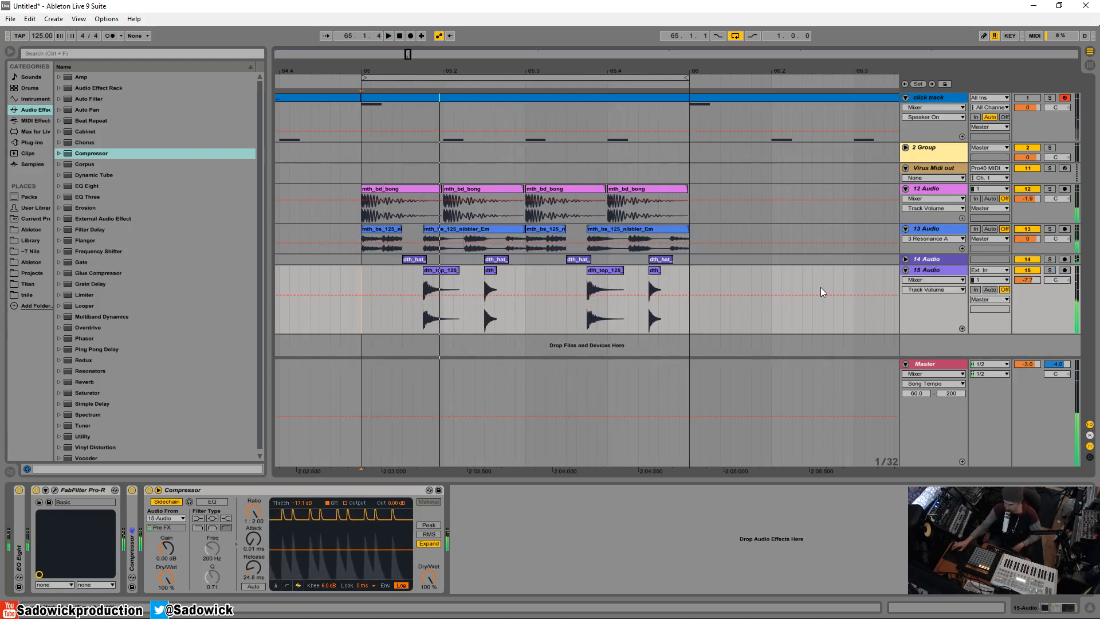
Group all devices from EQ Eight to the last Compressor into an Audio Effect Rack and compare the mix with the rack bypassed
left_click(30, 514)
right_click(254, 491)
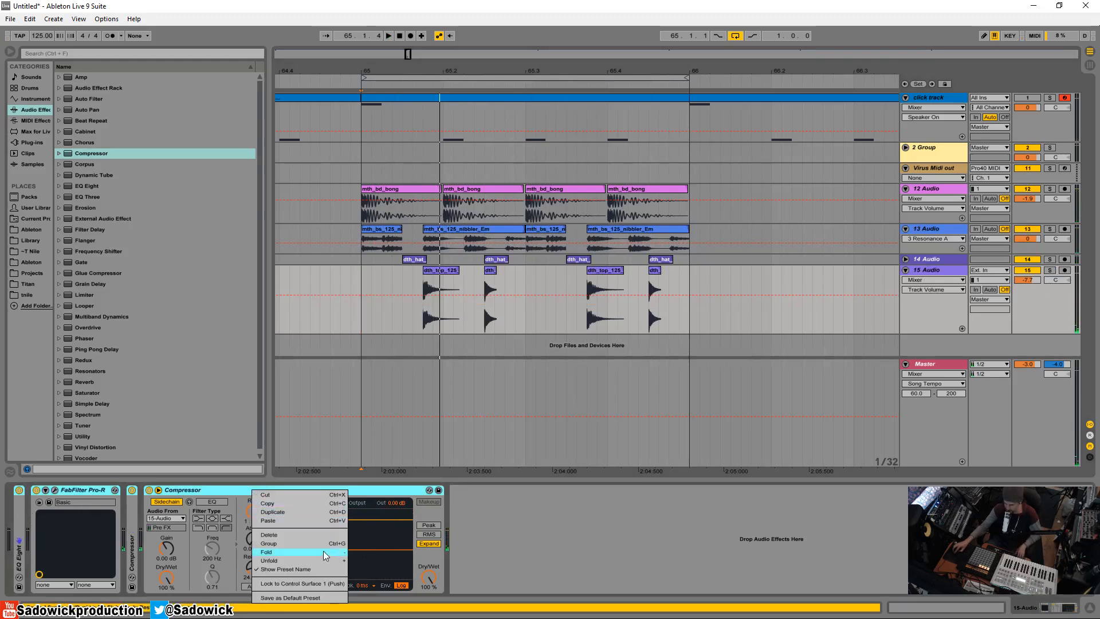
left_click(301, 543)
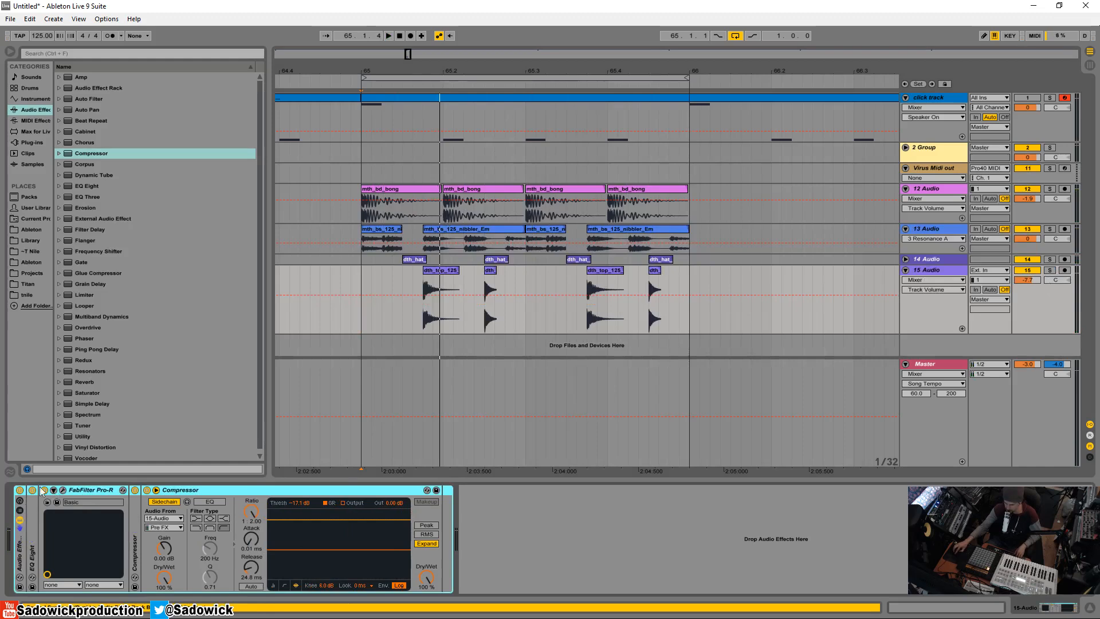
left_click(19, 490)
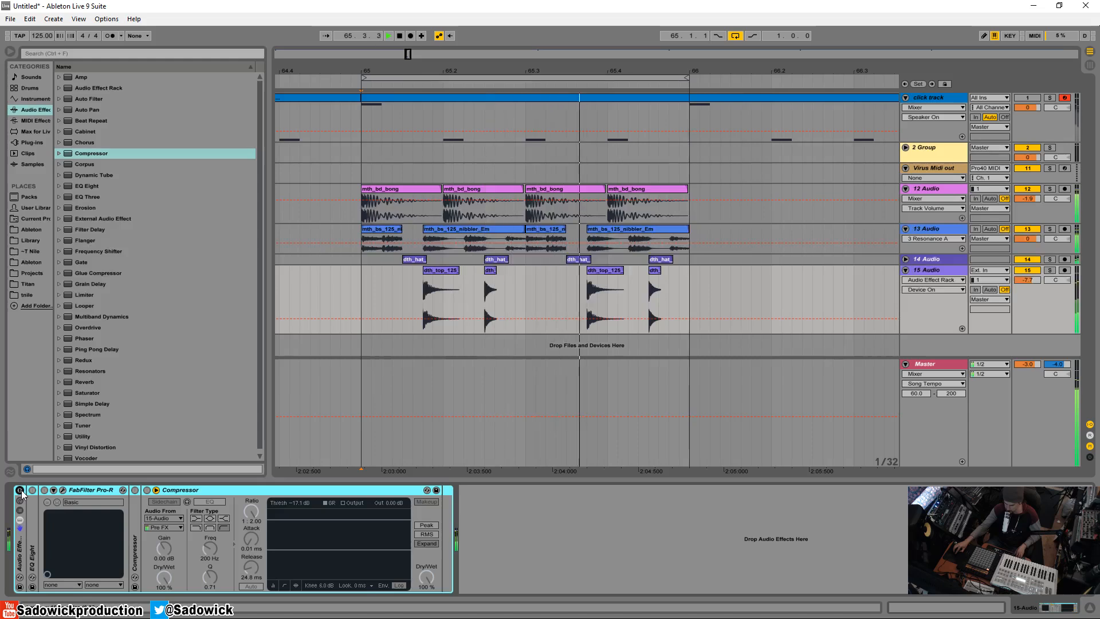
left_click(20, 491)
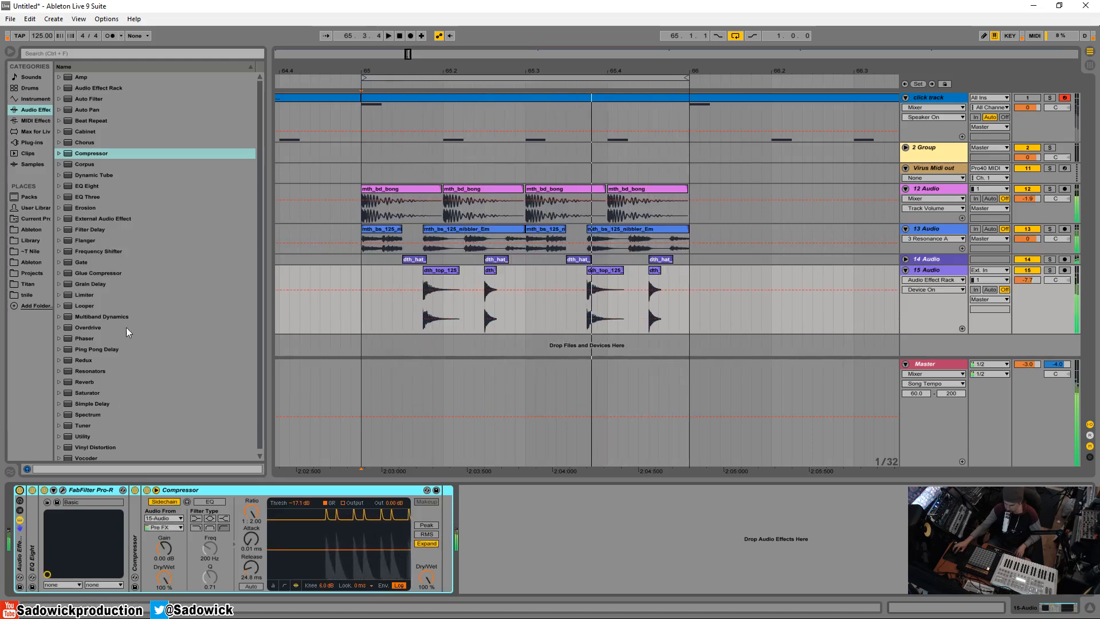
Add an EQ Eight after the rack with a gentle cut of about -2.85 dB at 323 Hz, and fold it
left_click_drag(78, 187, 566, 539)
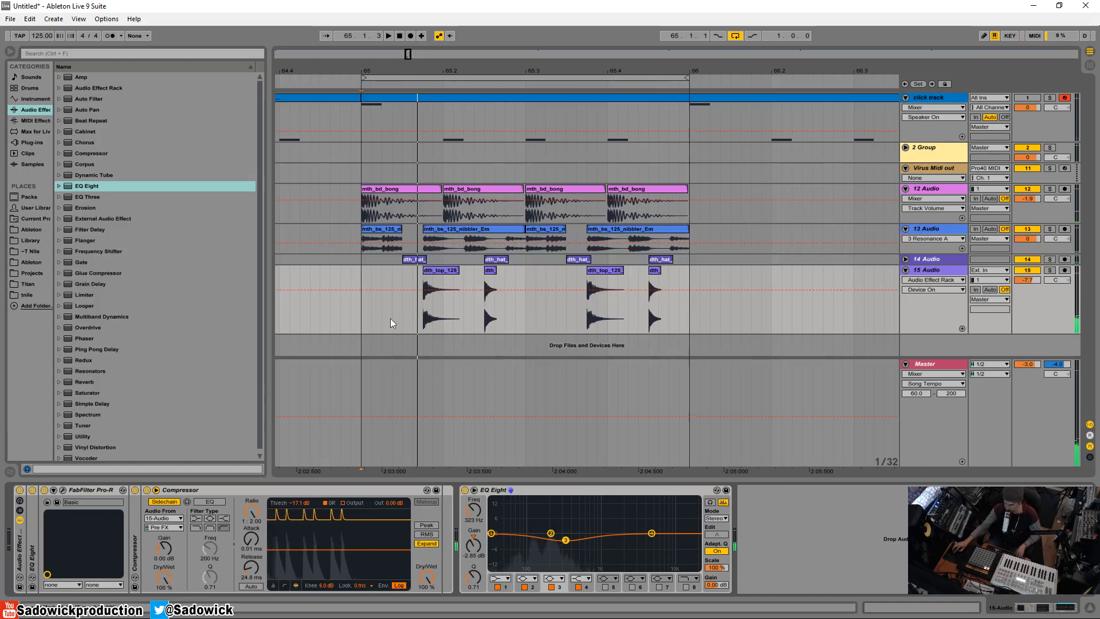
double_click(526, 491)
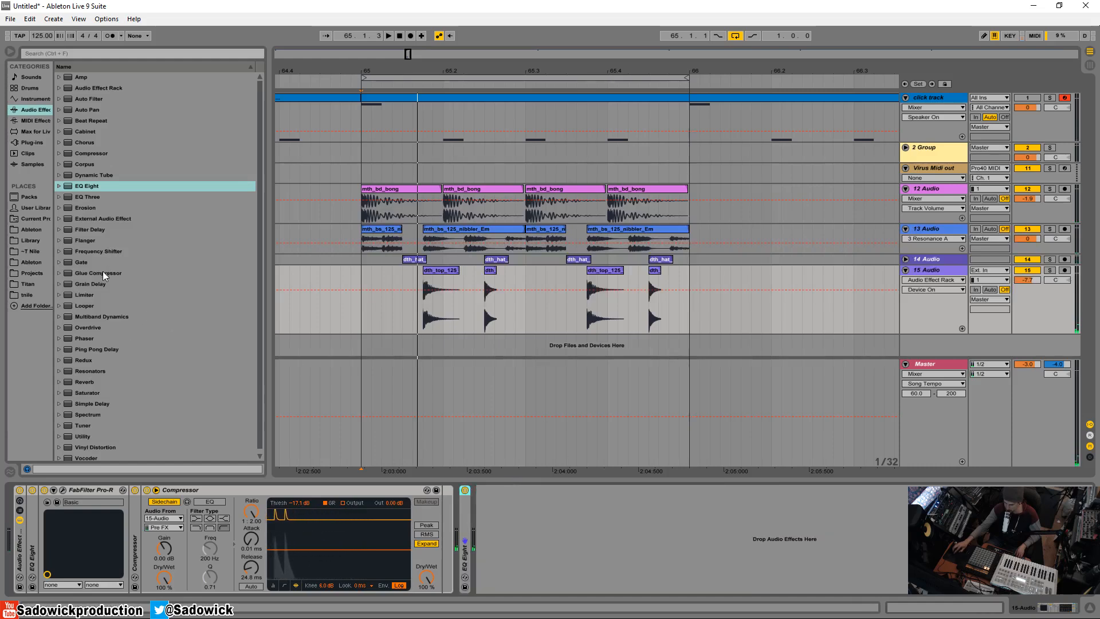
Add the Xfer LFOTool plug-in after the last EQ Eight on 15 Audio, start playback, and open its editor
left_click(27, 144)
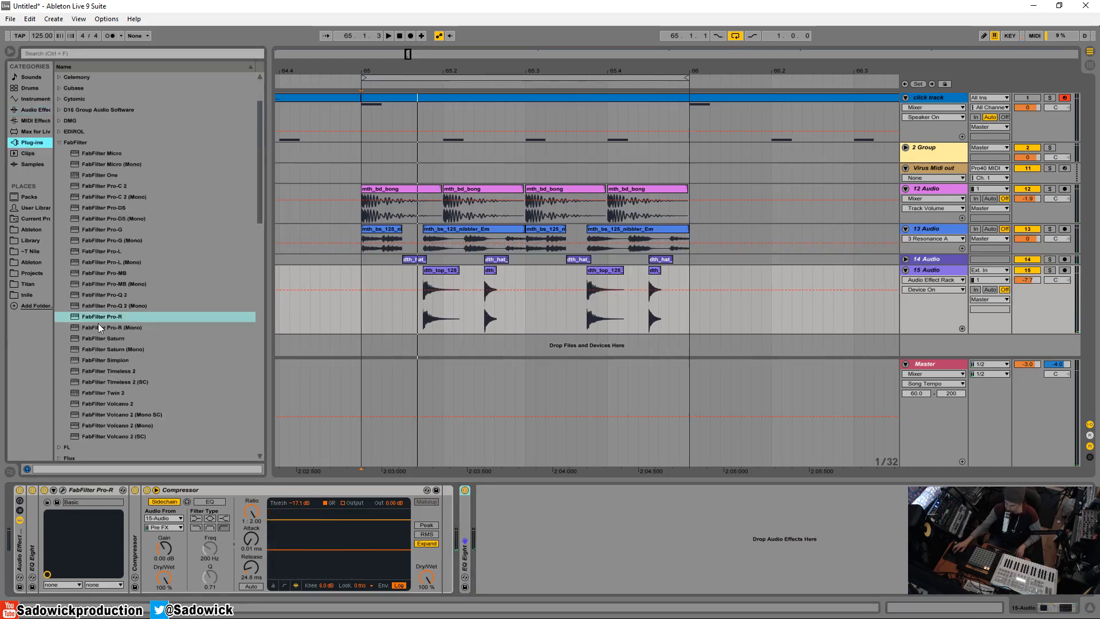
left_click(59, 143)
scroll(166, 327, "down", 4)
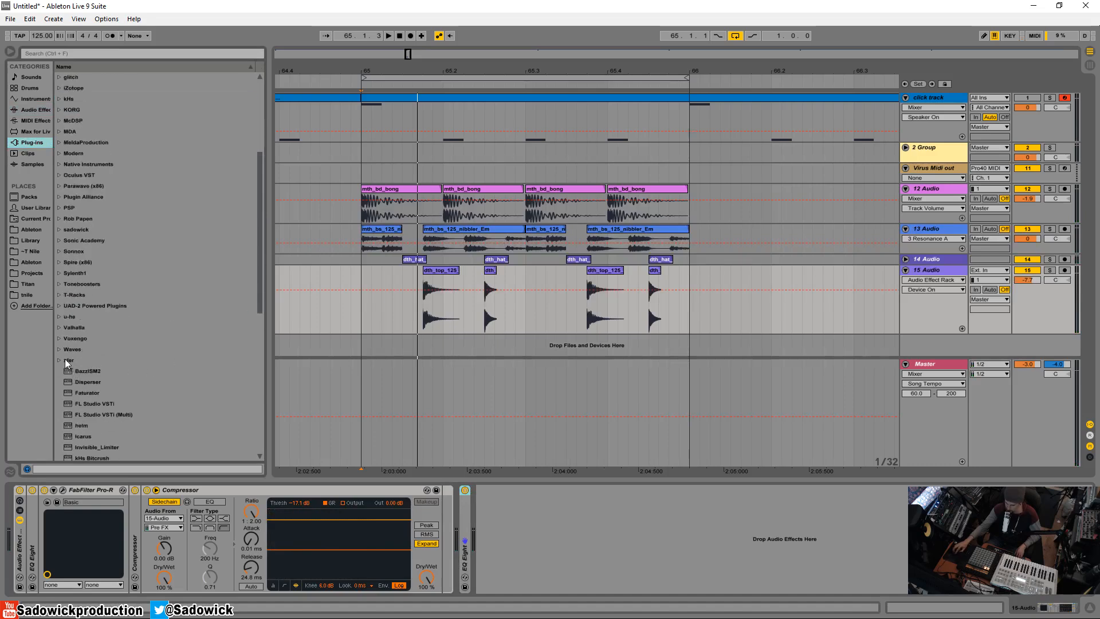
left_click(60, 359)
left_click_drag(82, 380, 504, 520)
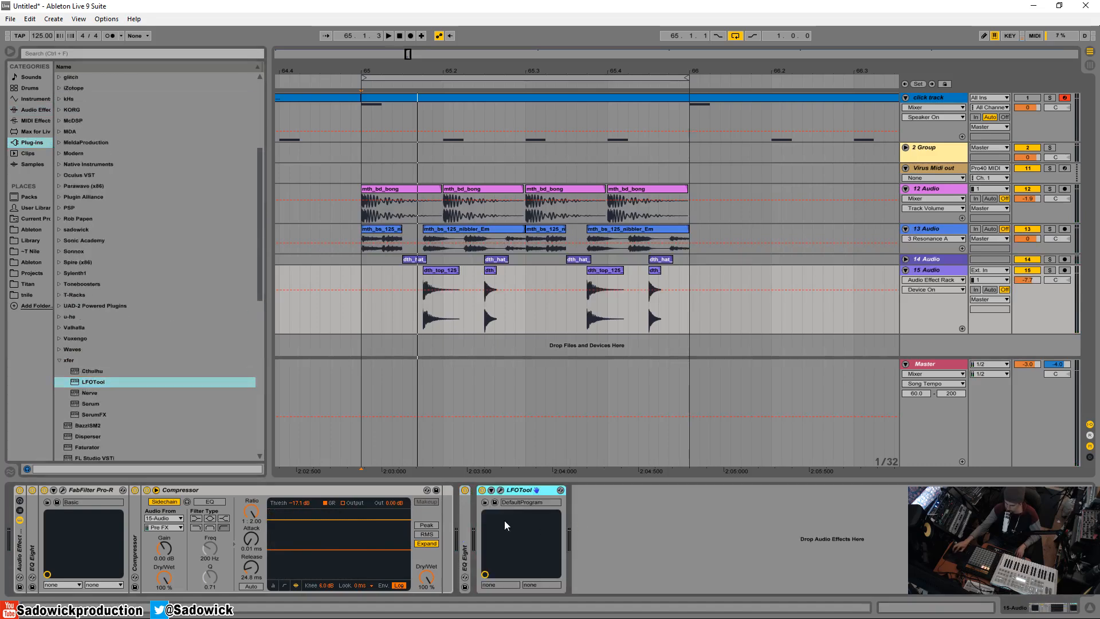
key("space")
left_click(500, 490)
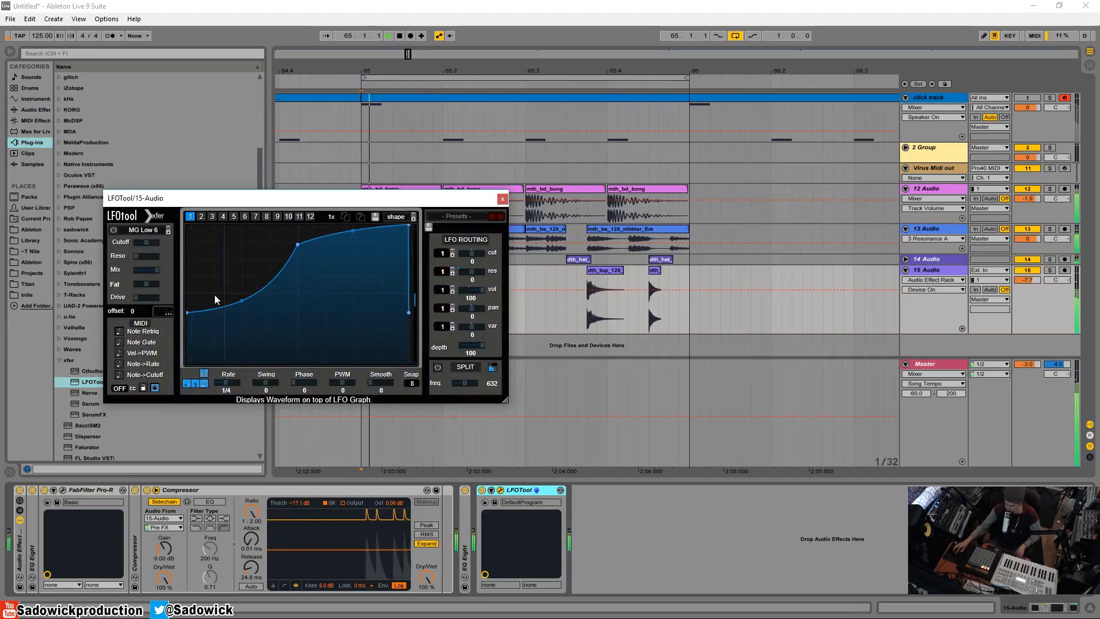
Reshape the LFOTool volume curve by raising its middle point to maximum, lifting the start point and straightening the first segment, then close the editor
left_click_drag(298, 245, 297, 225)
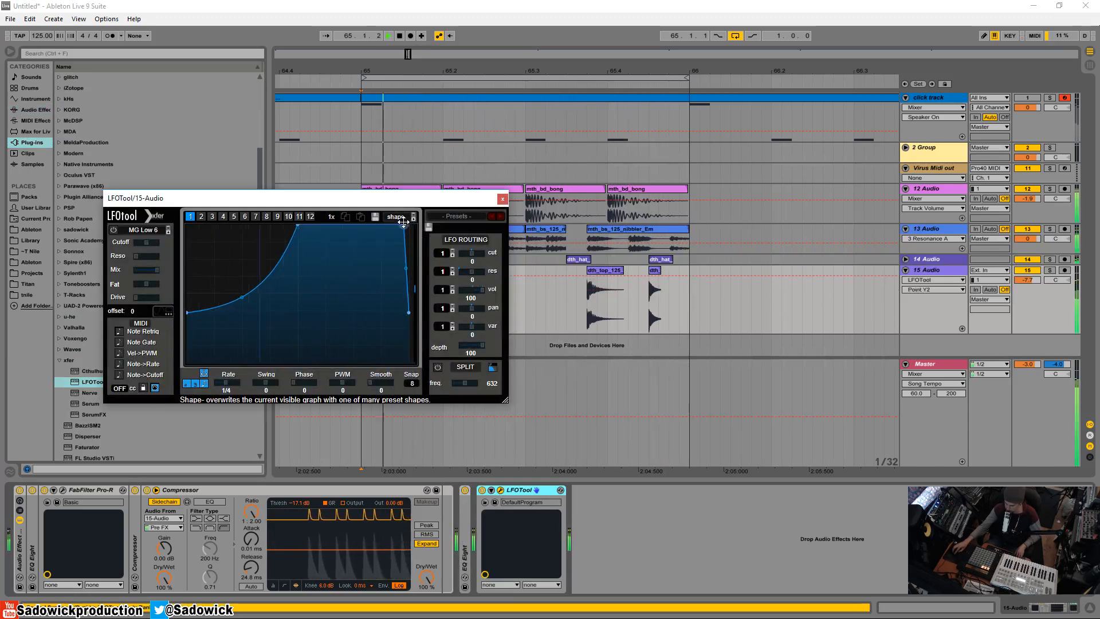
left_click_drag(189, 313, 188, 263)
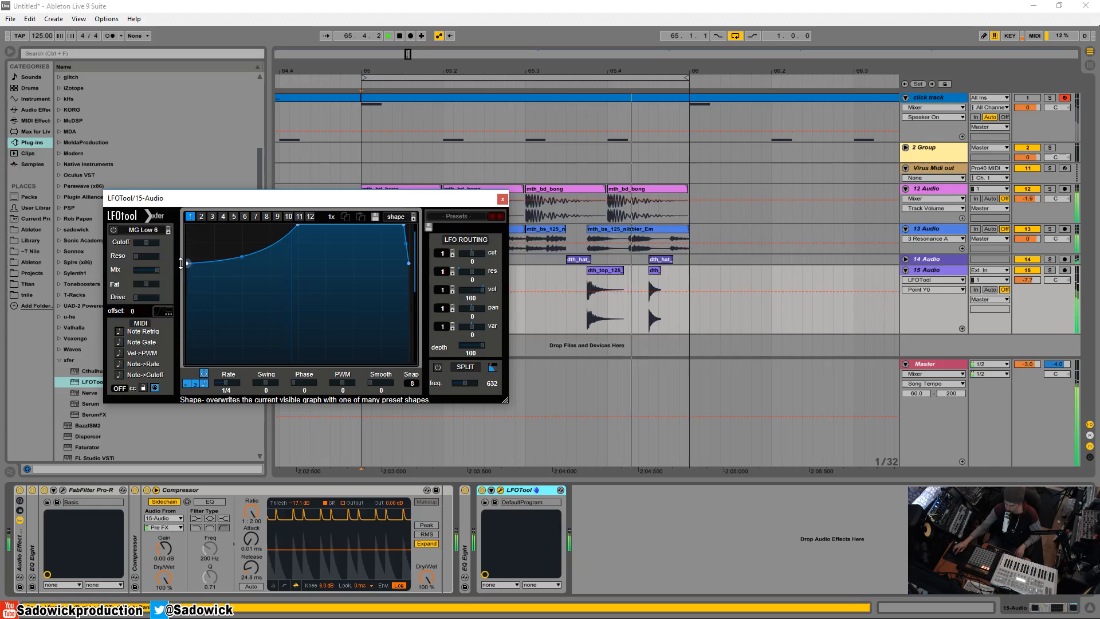
double_click(242, 252)
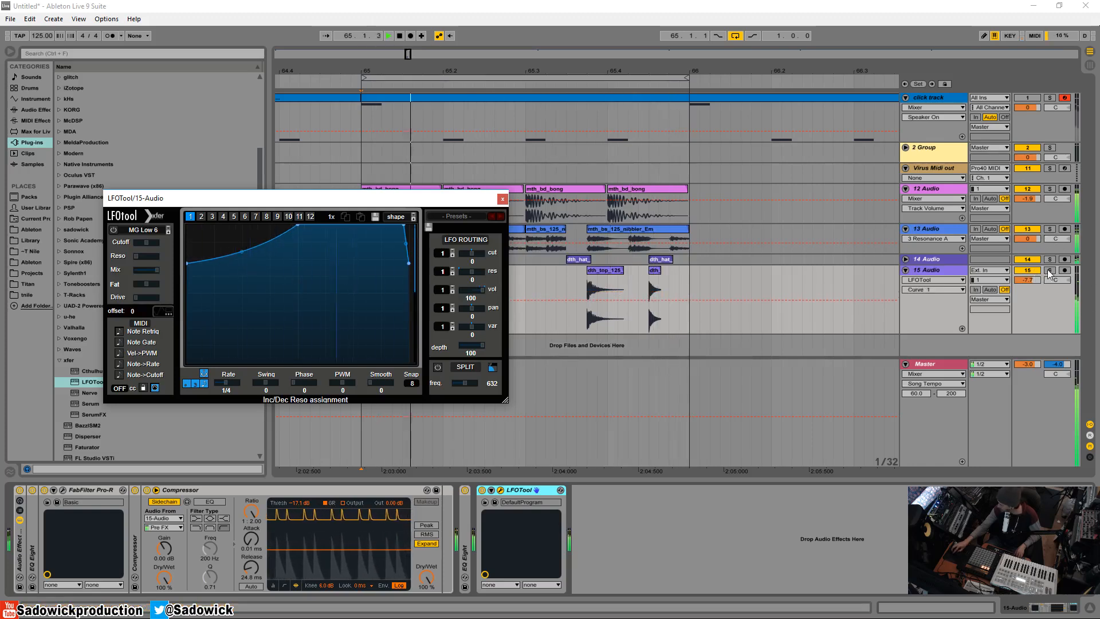
left_click(502, 199)
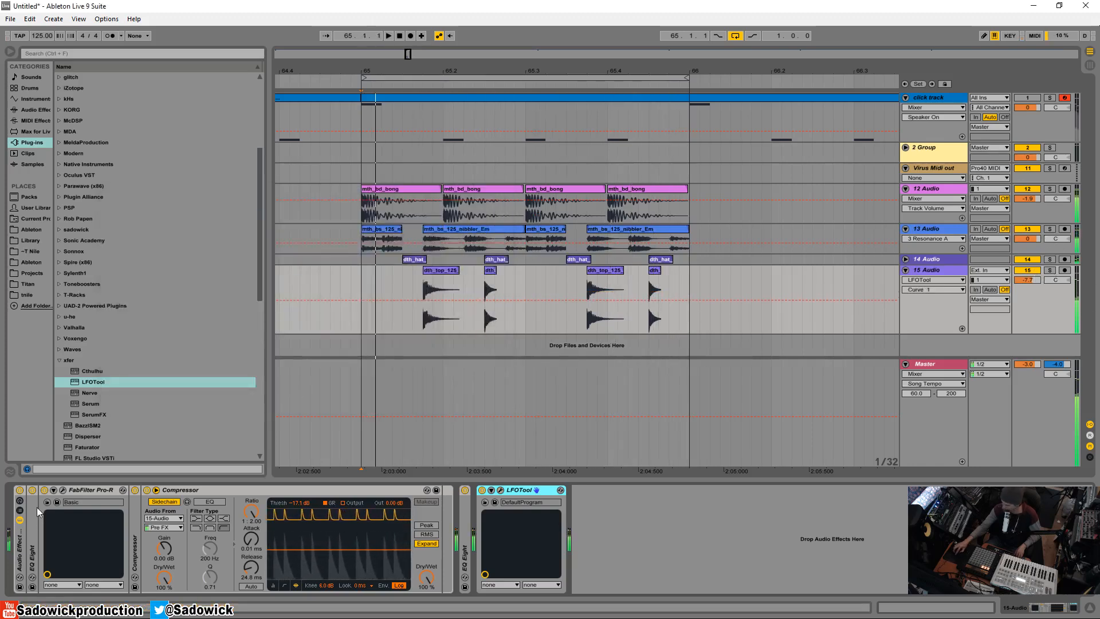
Reduce Pro-R's Space to 3.10 s, deepen the decay-rate dip near 2.2 kHz to below 50%, and close the editor
left_click(63, 490)
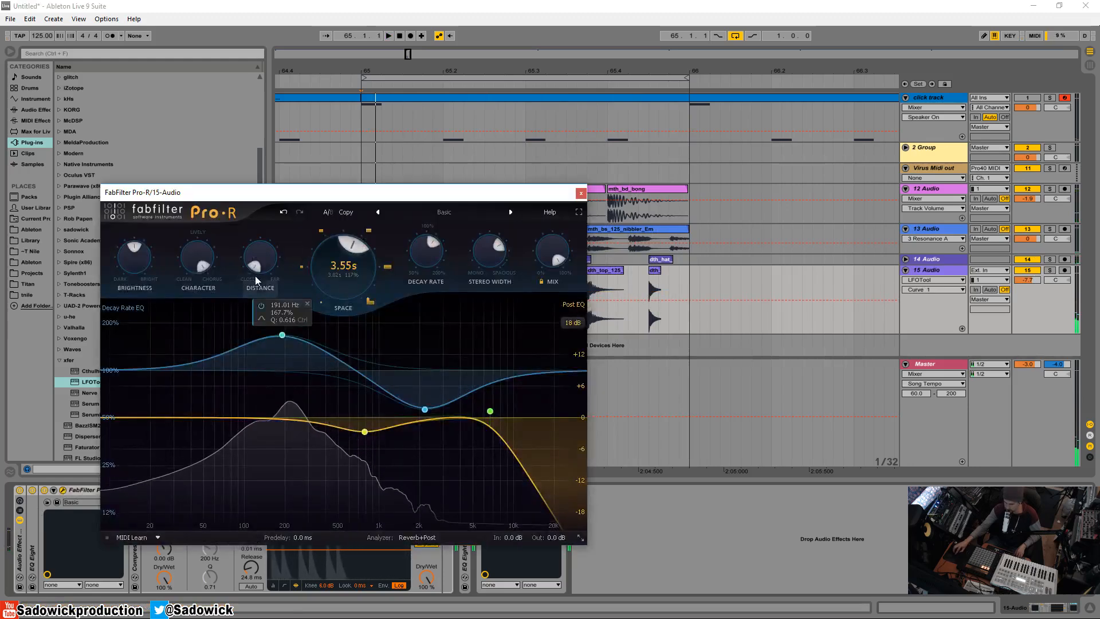
left_click_drag(252, 269, 252, 310)
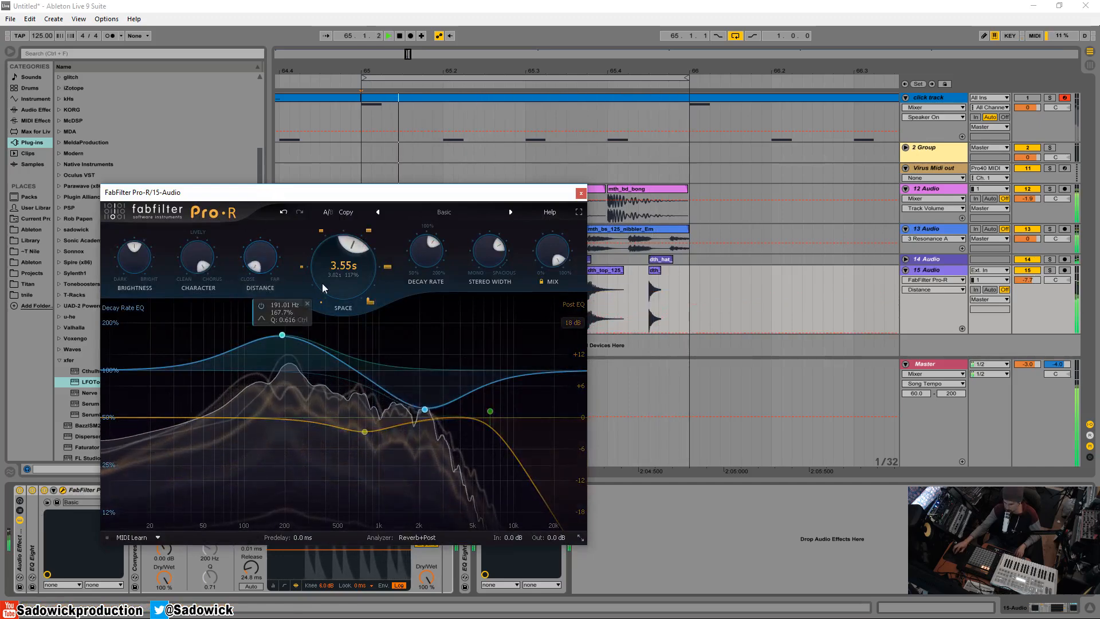
left_click_drag(322, 283, 339, 215)
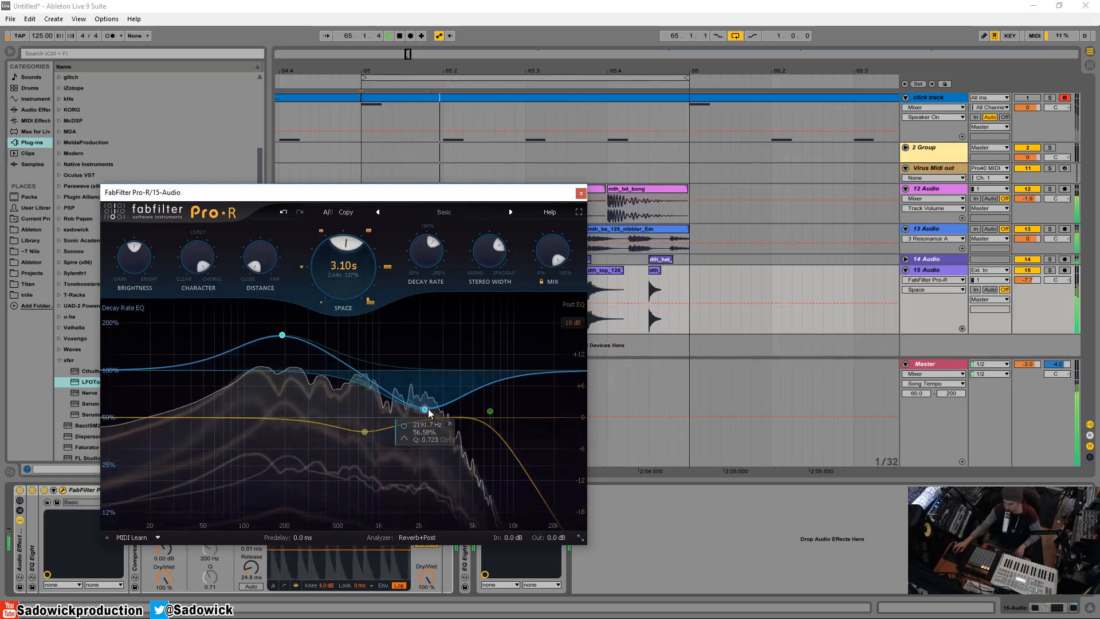
left_click_drag(428, 411, 429, 451)
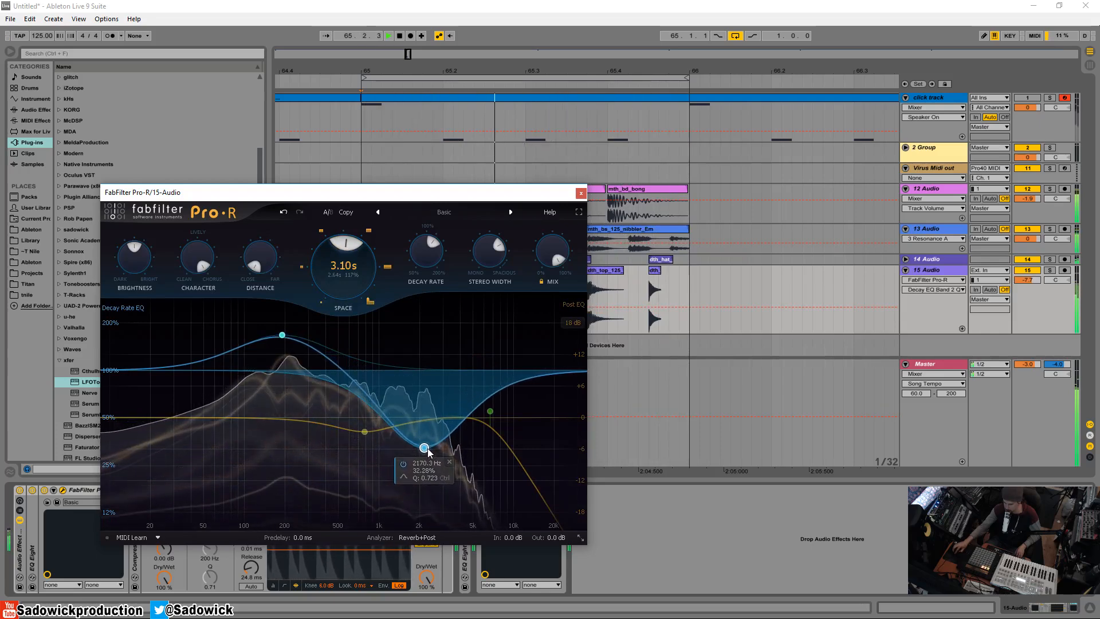
left_click(580, 194)
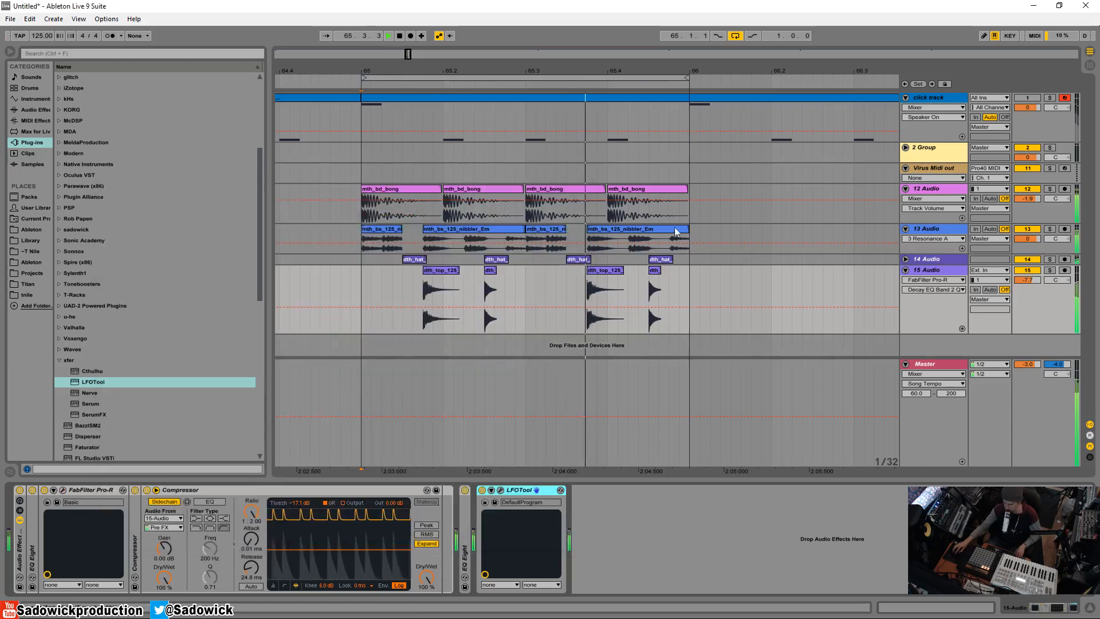
Fold the last Compressor, unfold the EQ Eight after the rack, and deepen its low-mid cut to about -8.31 dB at 216 Hz during playback
double_click(353, 493)
double_click(175, 512)
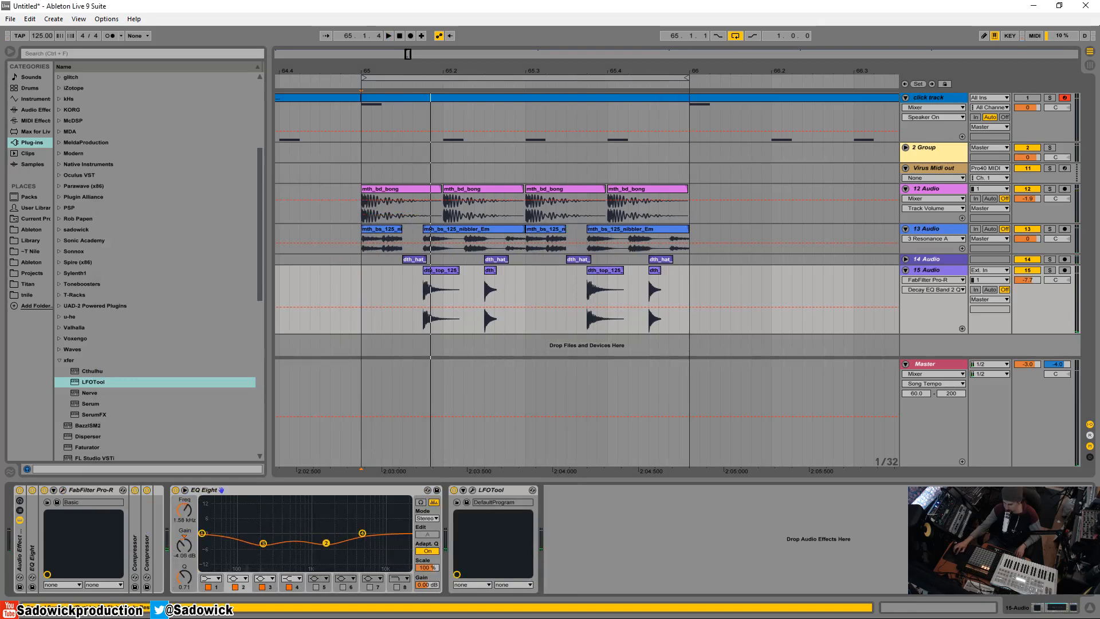
key("space")
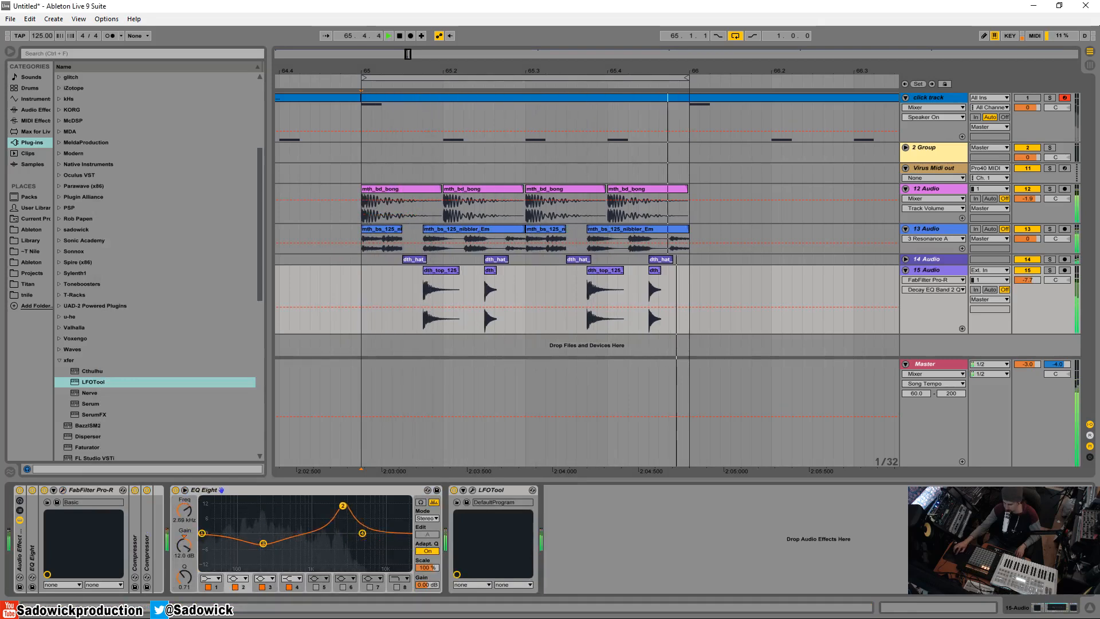
left_click_drag(342, 505, 263, 552)
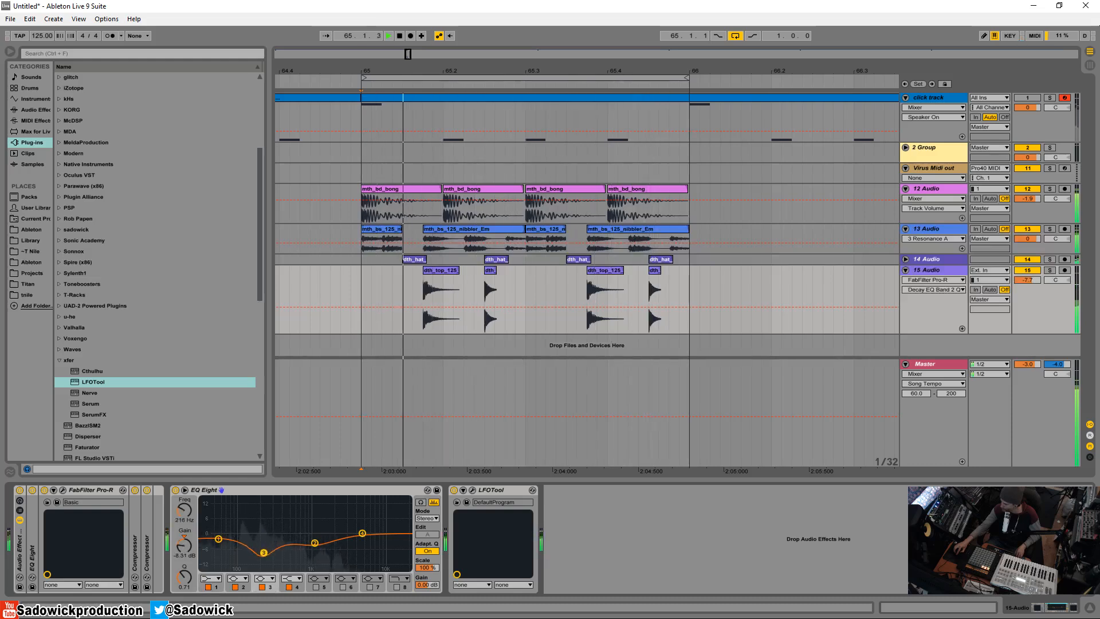